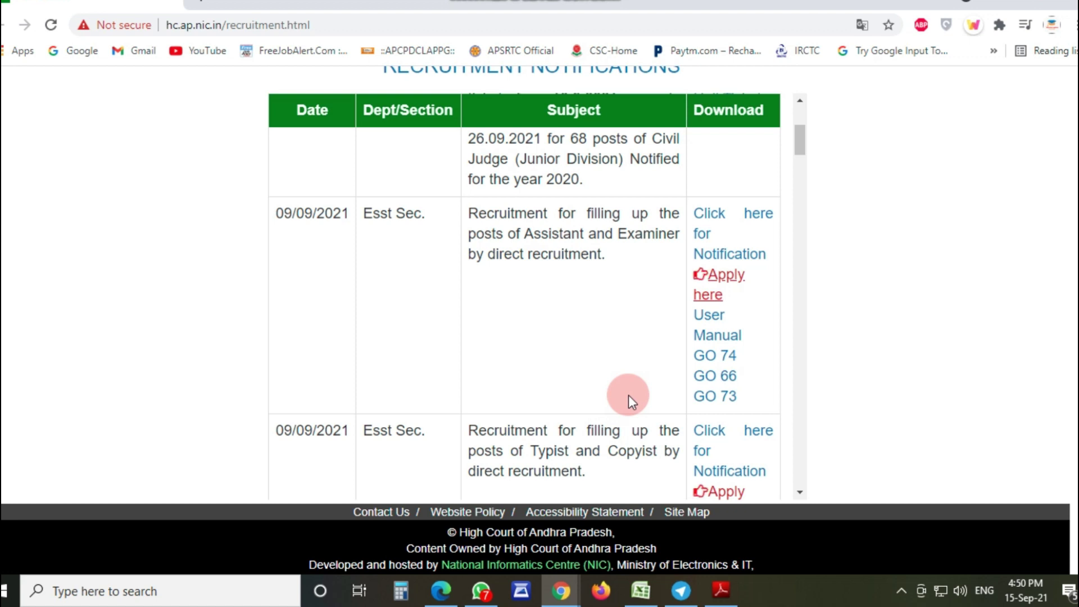
Step: Choose 'Apply here' in the 09/09/2021 Assistant and Examiner recruitment row
click(722, 284)
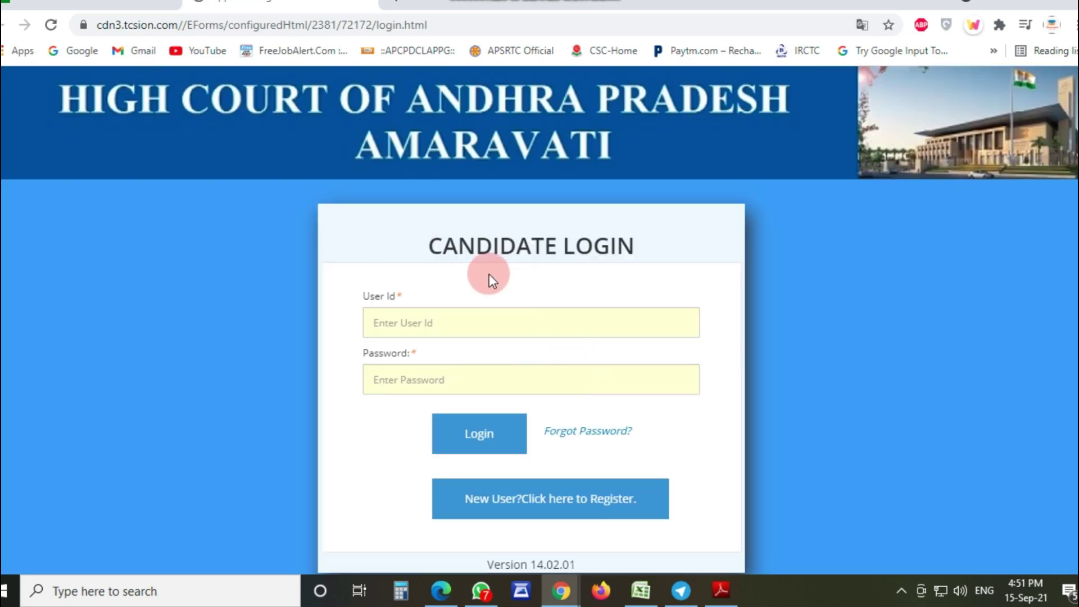
Step: Begin a New User registration and close the Instruction notice to reach Personal Details
scroll(683, 320, down, 1)
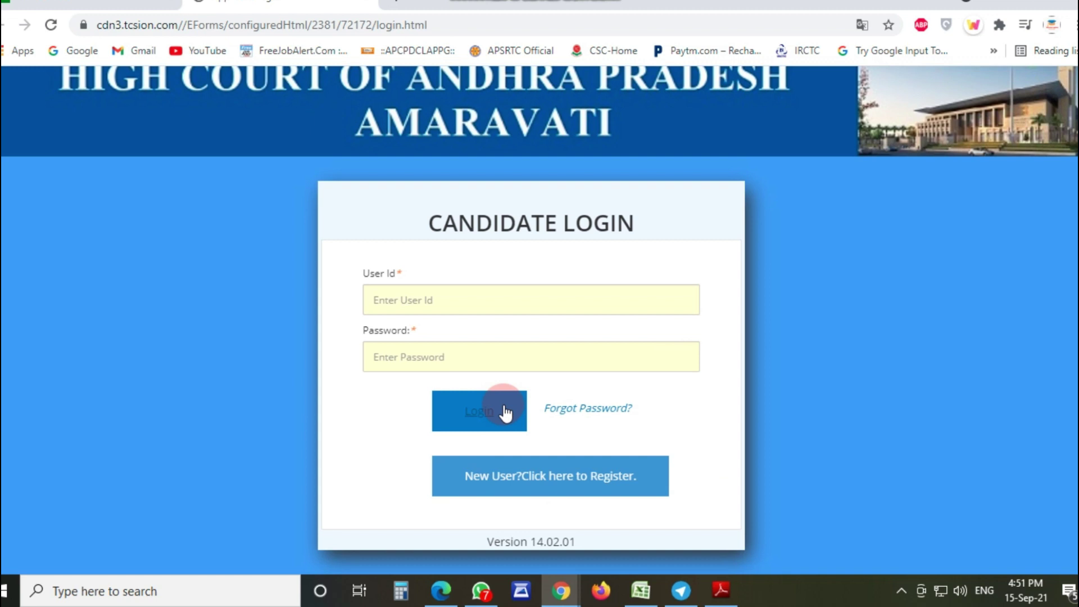
click(558, 488)
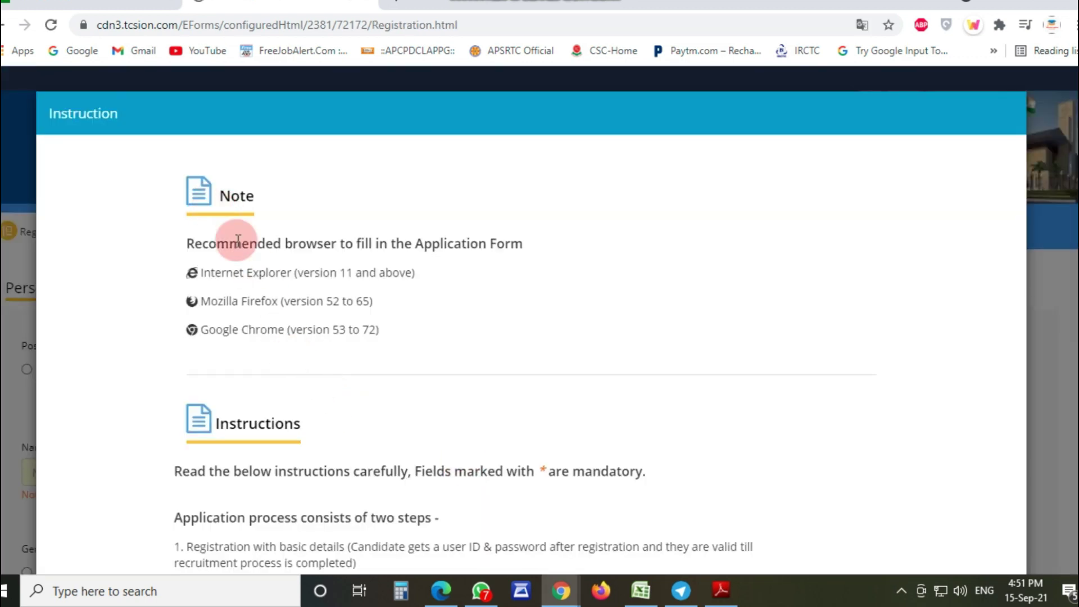
scroll(251, 308, down, 3)
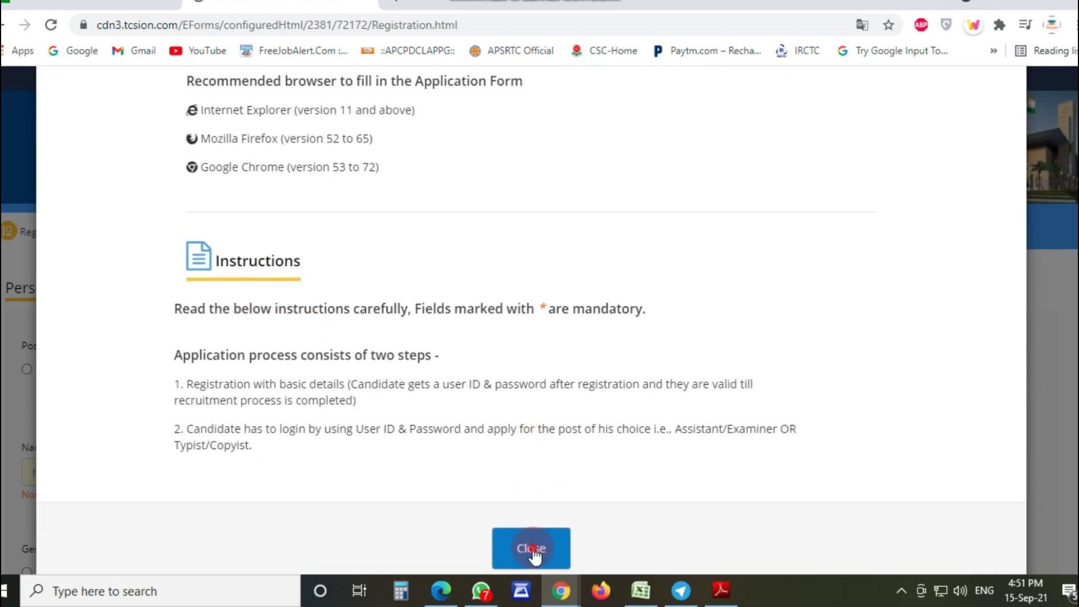
click(532, 553)
scroll(389, 385, down, 1)
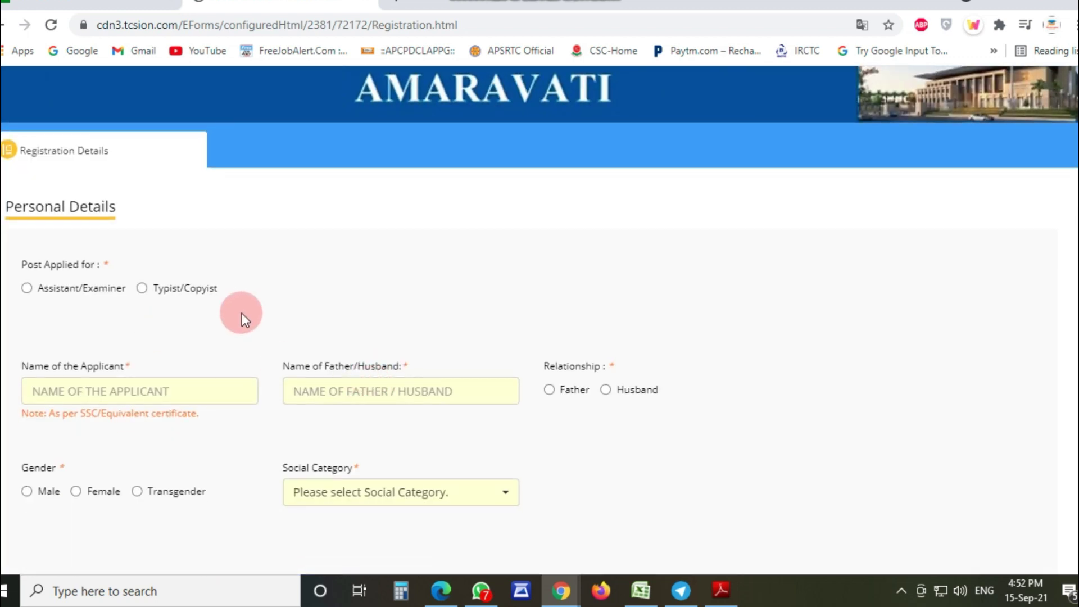
Step: Select the Assistant/Examiner post on the registration form
scroll(303, 316, down, 3)
scroll(295, 322, up, 3)
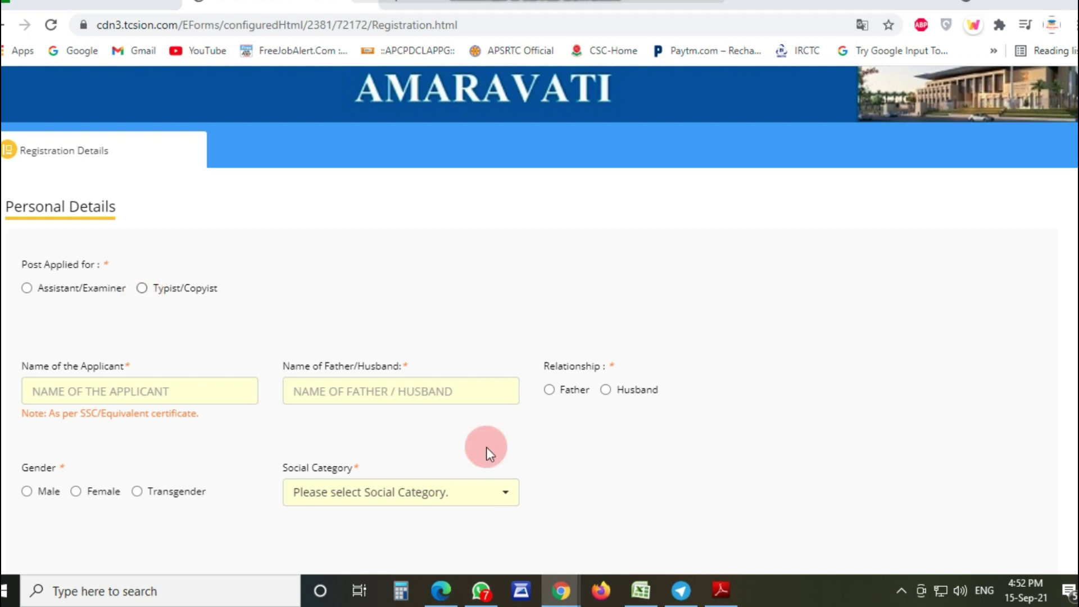
scroll(50, 296, down, 2)
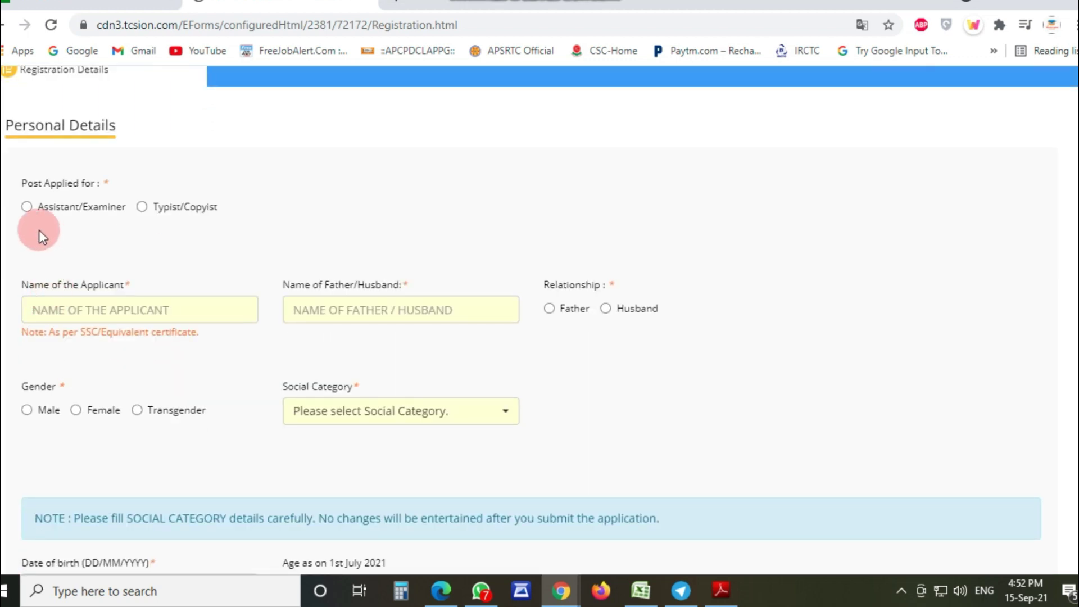
click(27, 207)
scroll(149, 253, down, 3)
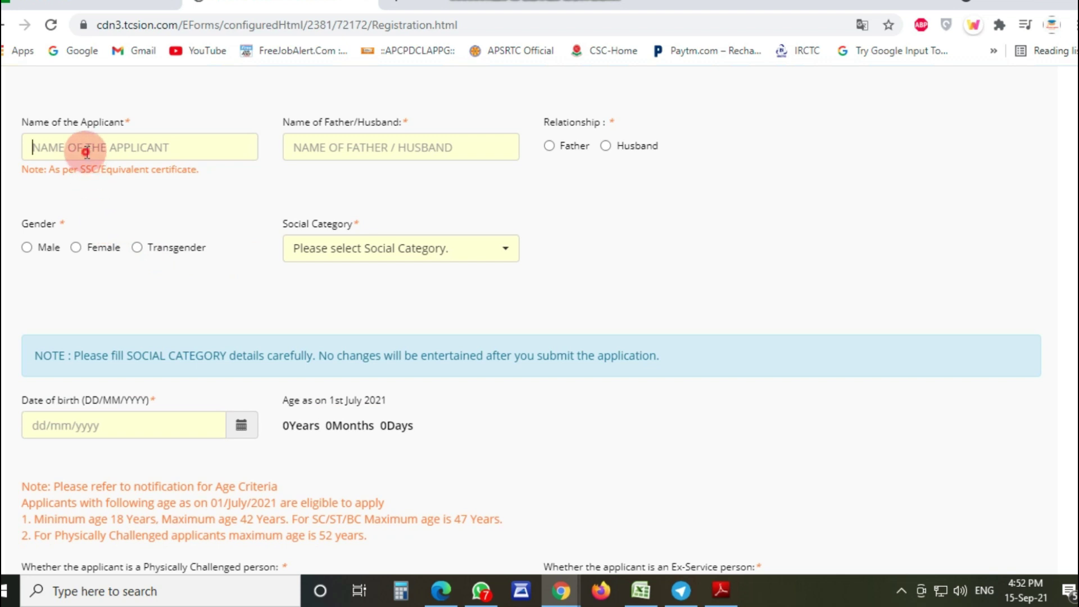
Step: Go through the applicant name, father/husband name, social category and date of birth fields
click(87, 151)
click(160, 112)
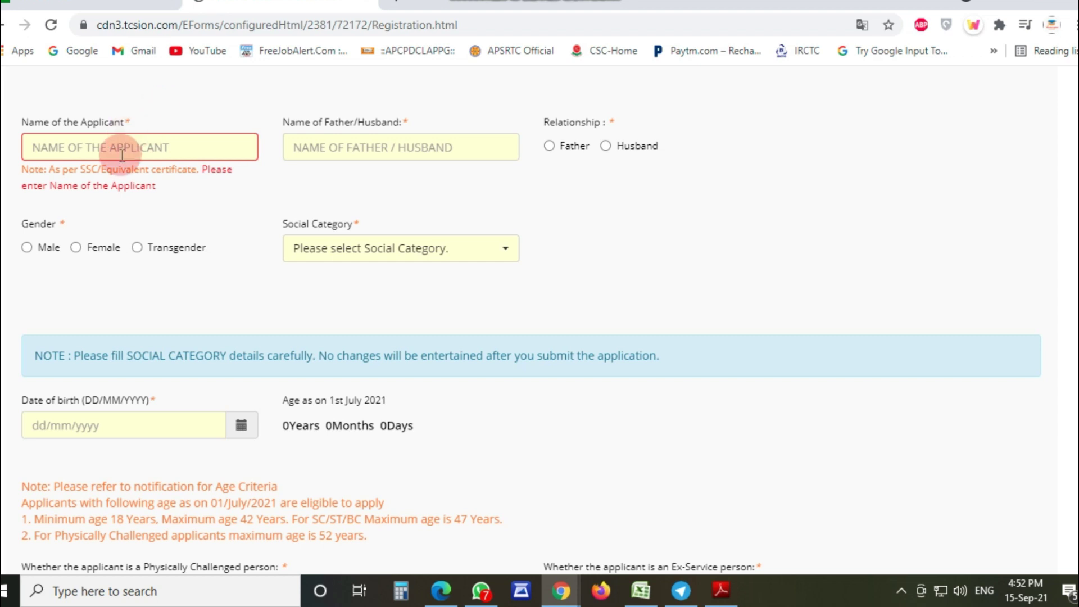
click(347, 151)
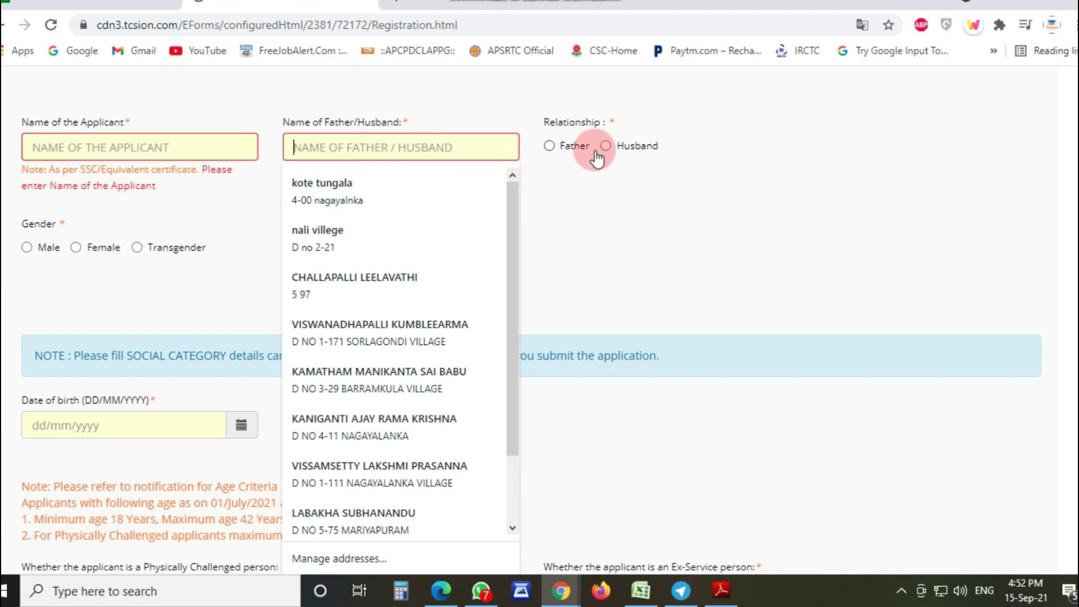
click(589, 188)
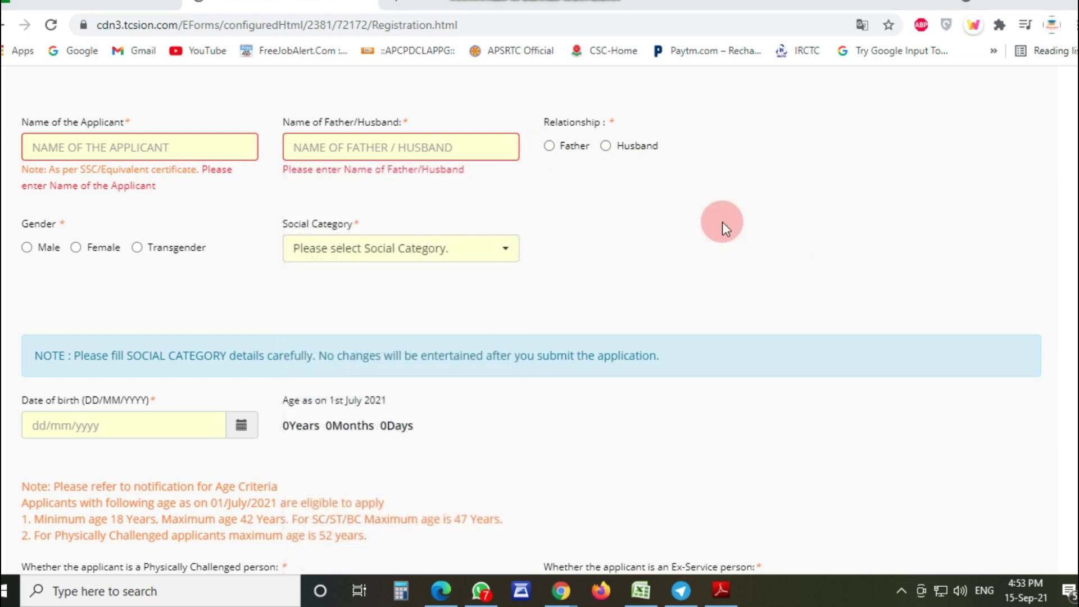
click(373, 259)
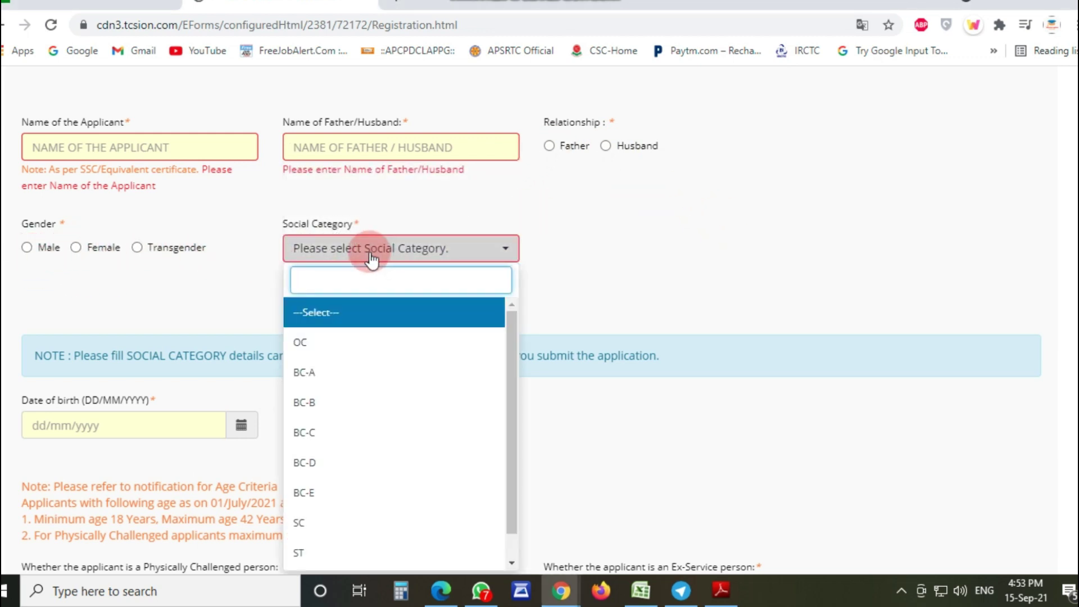
click(370, 251)
scroll(656, 390, down, 3)
click(137, 260)
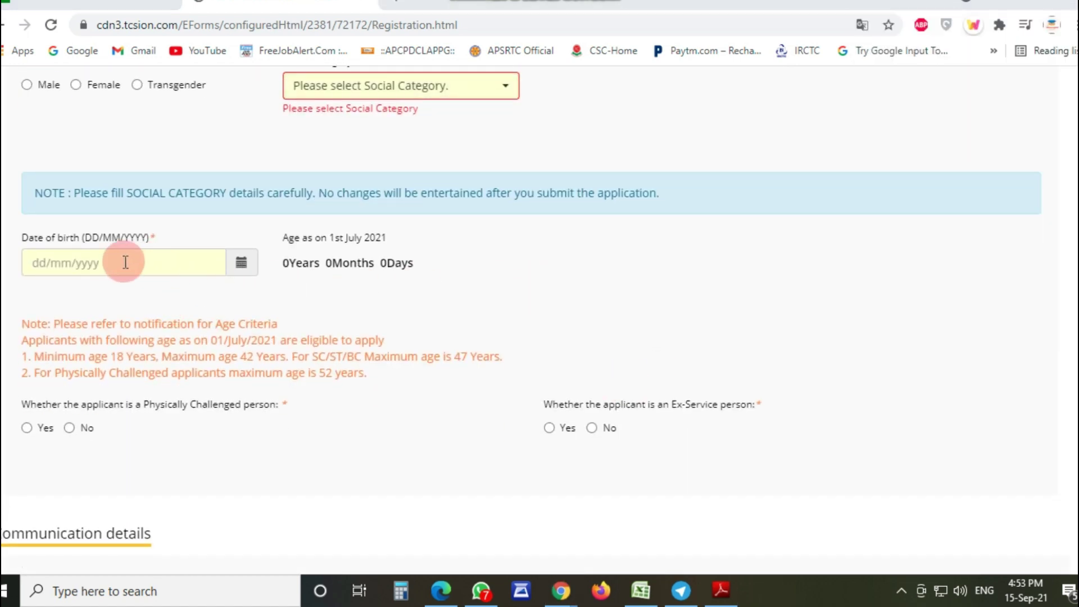
scroll(332, 411, down, 2)
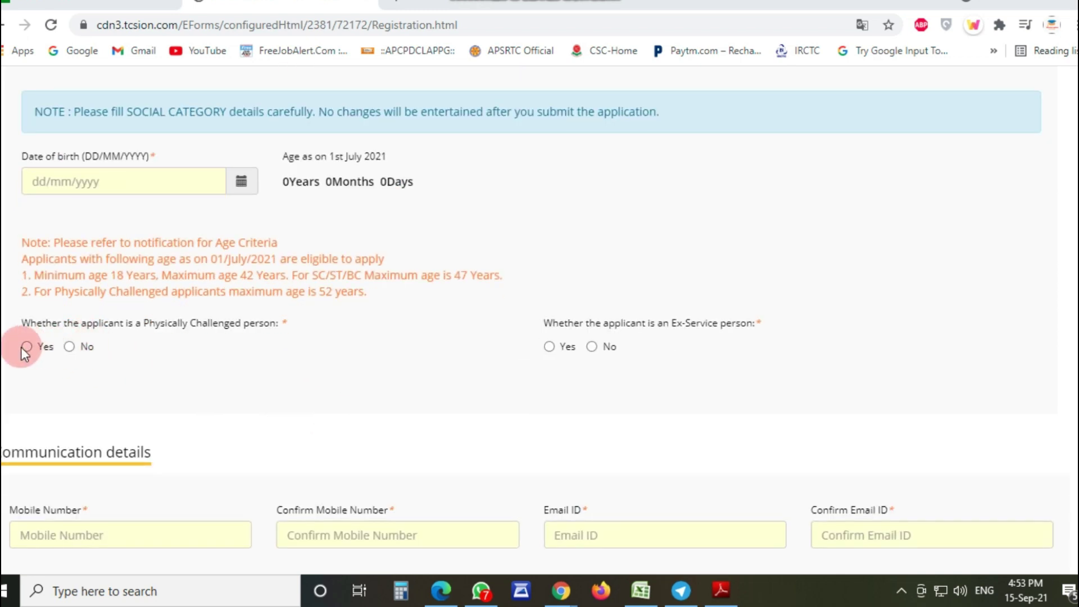
scroll(549, 356, down, 2)
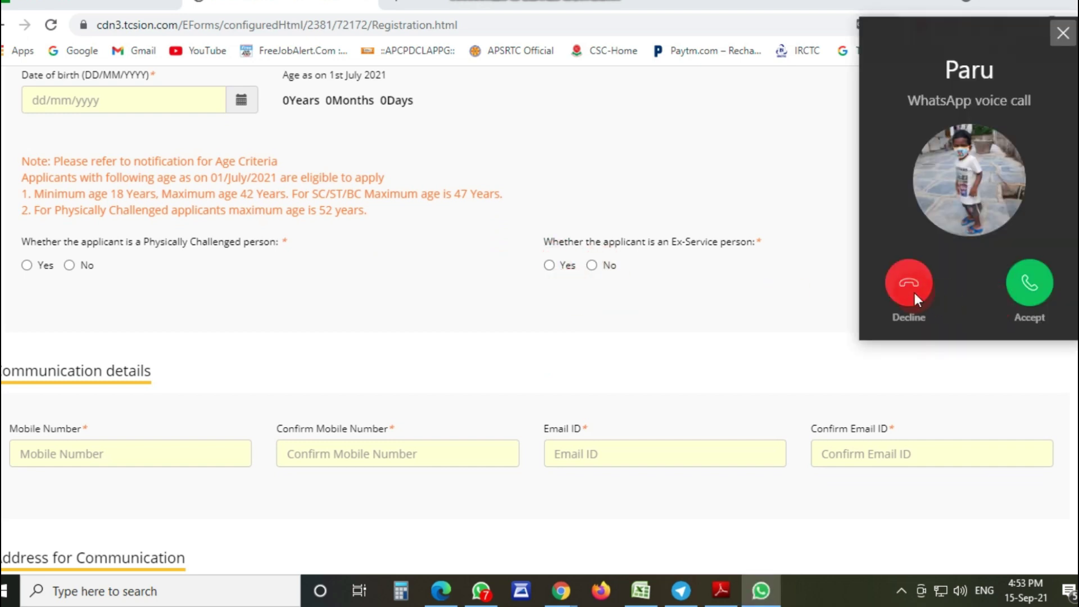
Step: Decline the WhatsApp call and go through the mobile number and e-mail ID fields
click(908, 283)
scroll(326, 317, down, 5)
click(91, 209)
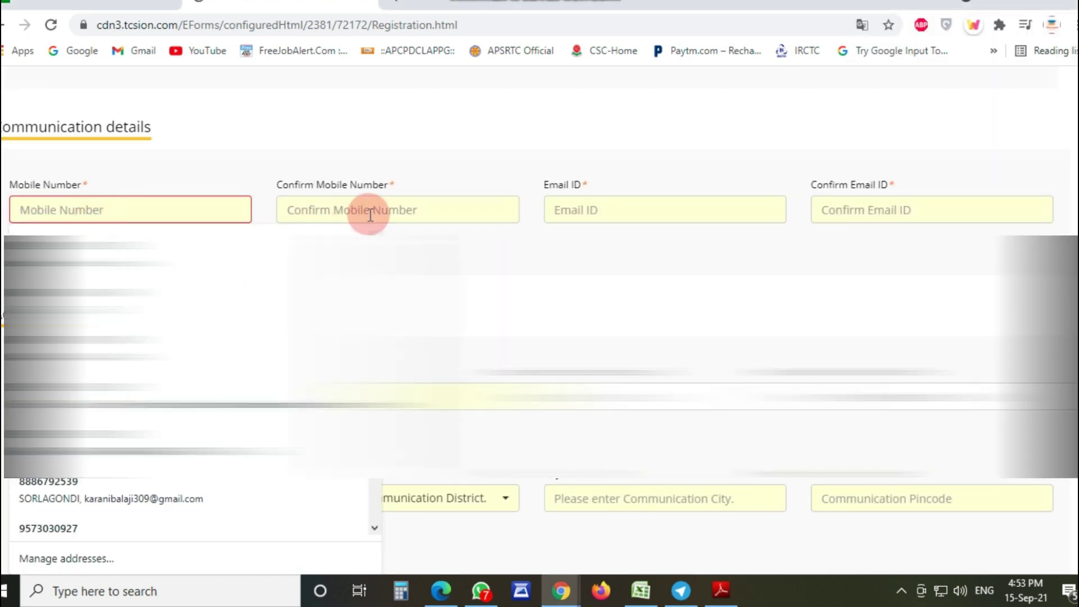
click(373, 213)
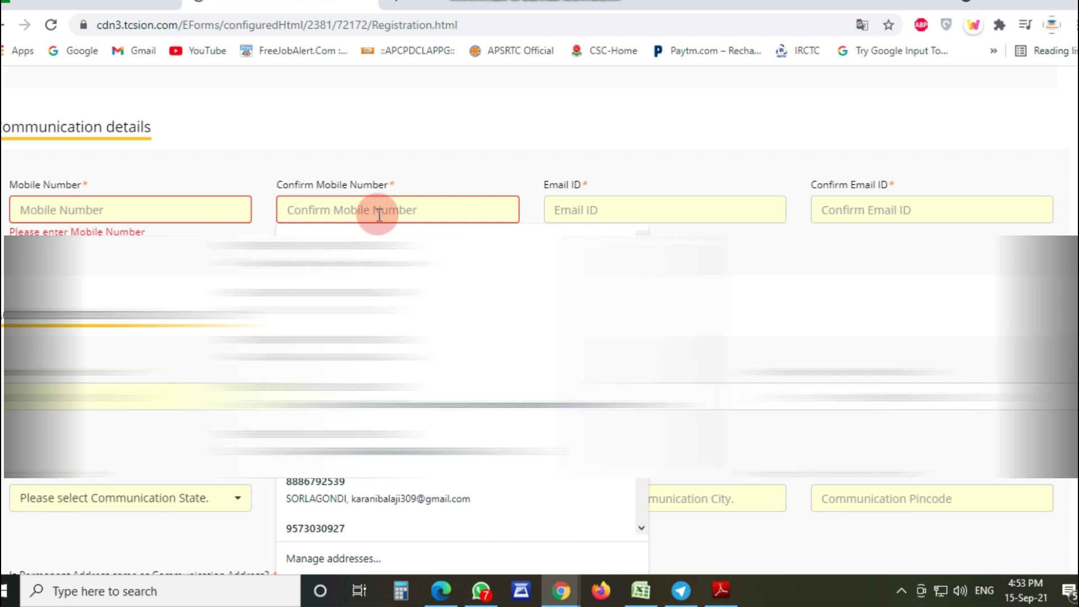
click(654, 209)
click(915, 205)
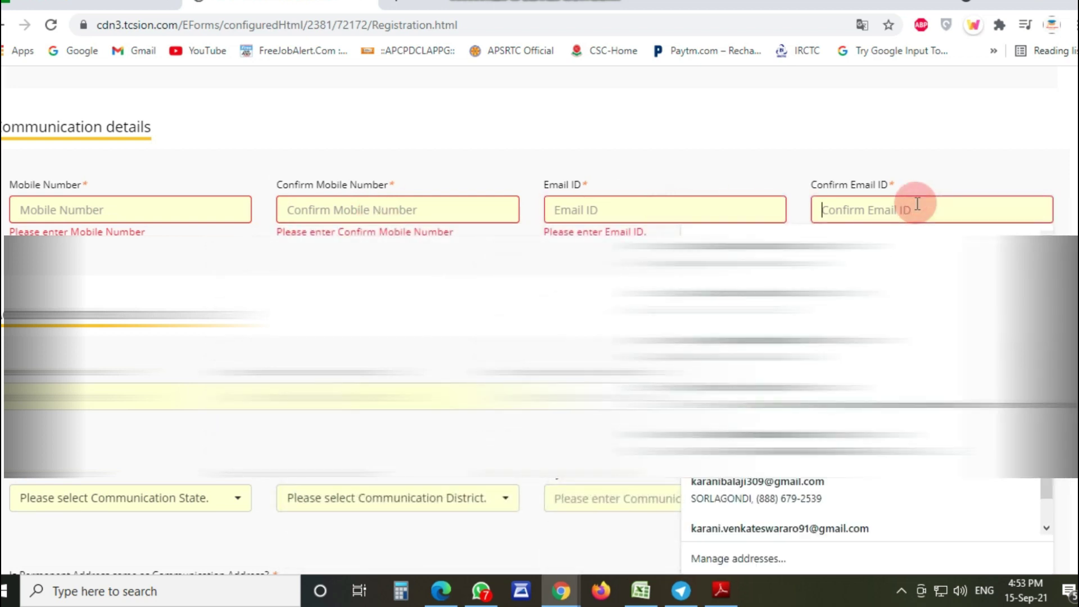
click(430, 287)
Step: Scroll down to the address, declaration and captcha sections of the form
scroll(315, 298, down, 1)
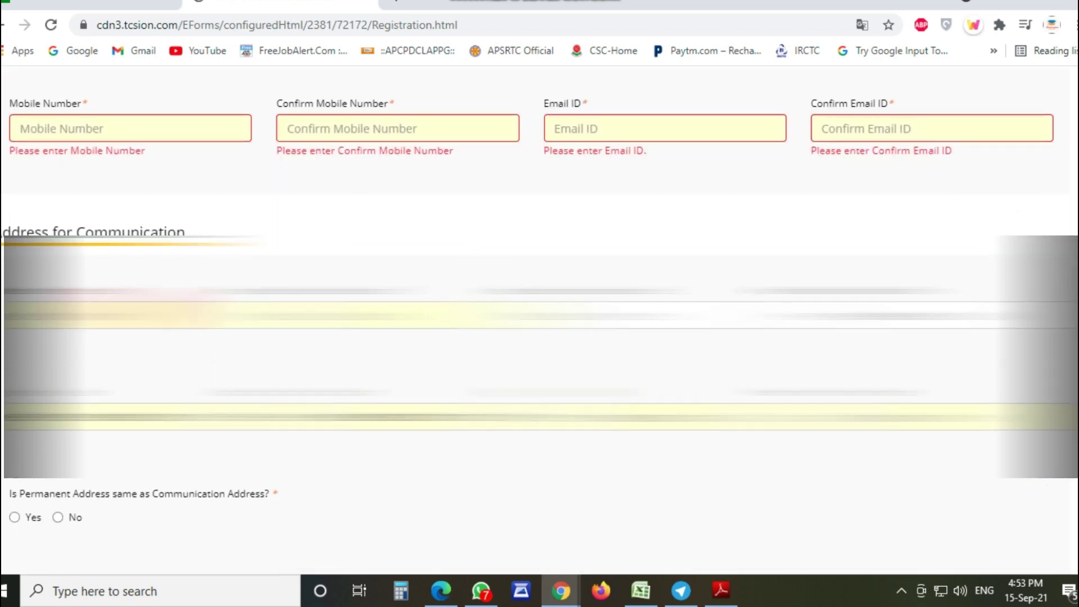
scroll(135, 247, down, 1)
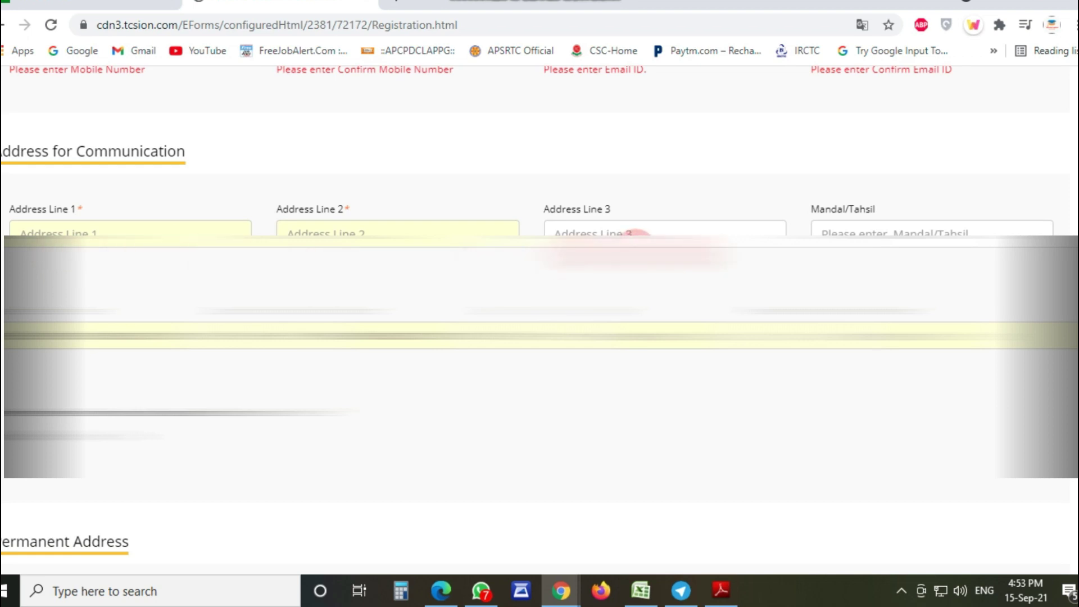
scroll(416, 447, down, 1)
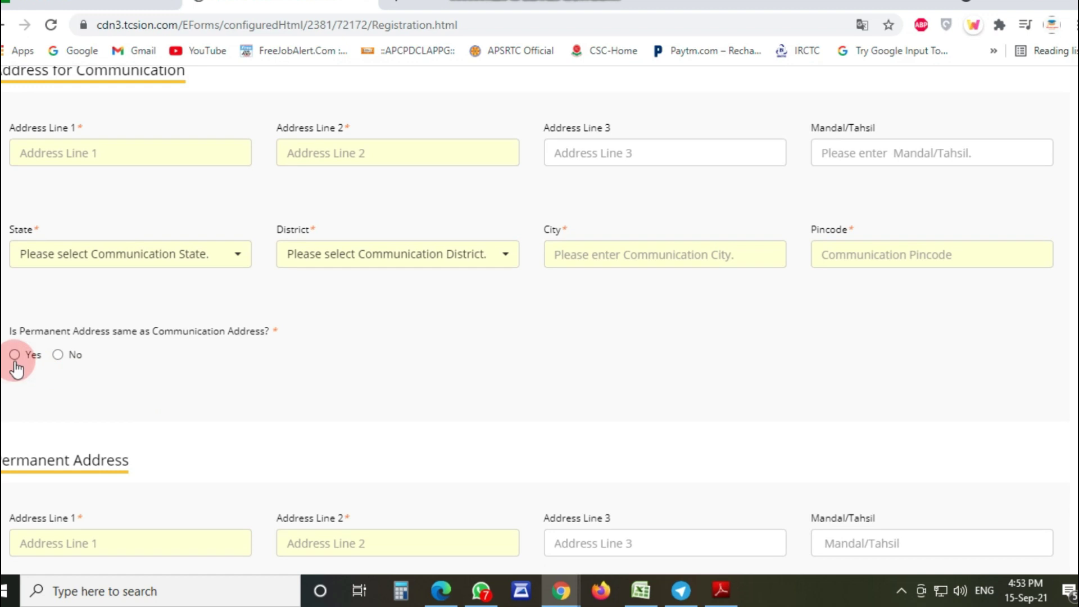
scroll(168, 403, down, 6)
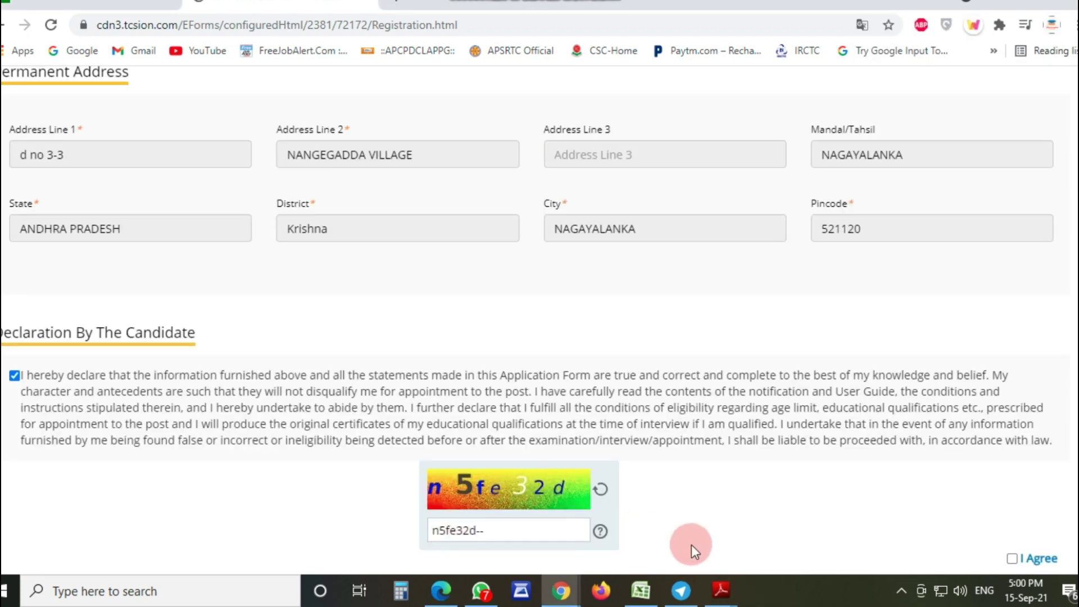
Step: Accept the candidate declaration and submit the registration form
click(1010, 476)
click(1011, 516)
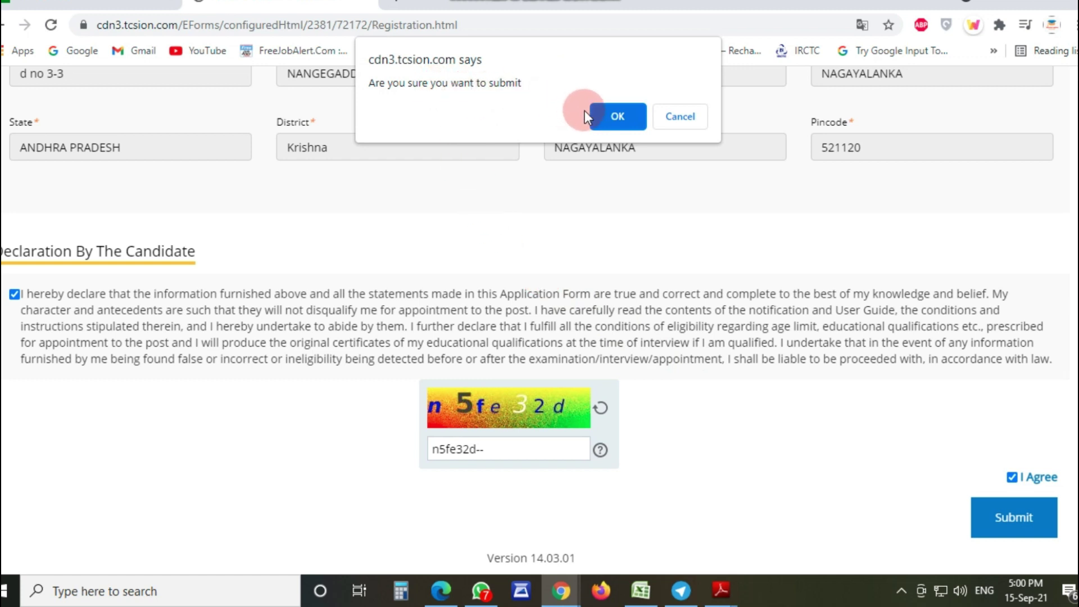
click(607, 116)
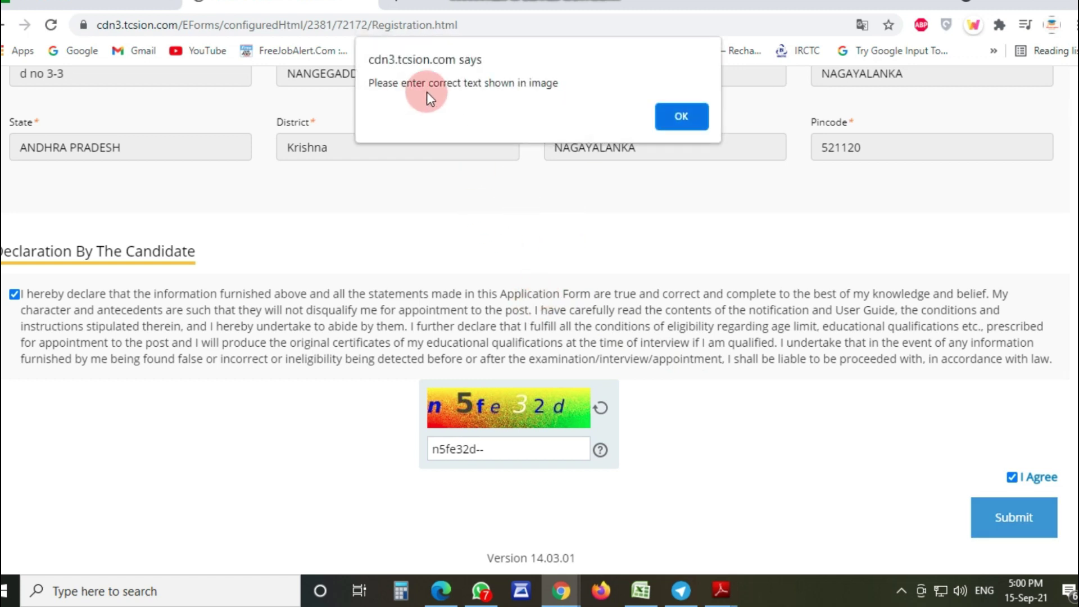
Step: After the incorrect captcha alert, enter the new captcha text and resubmit
click(664, 116)
click(484, 450)
text(h6)
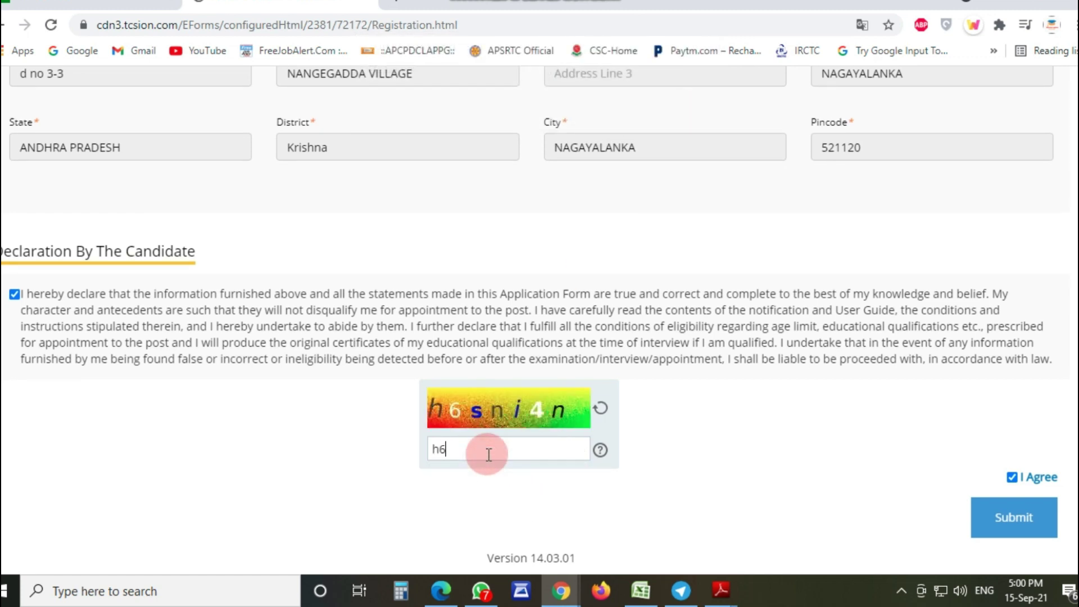
text(sni4n)
key(Return)
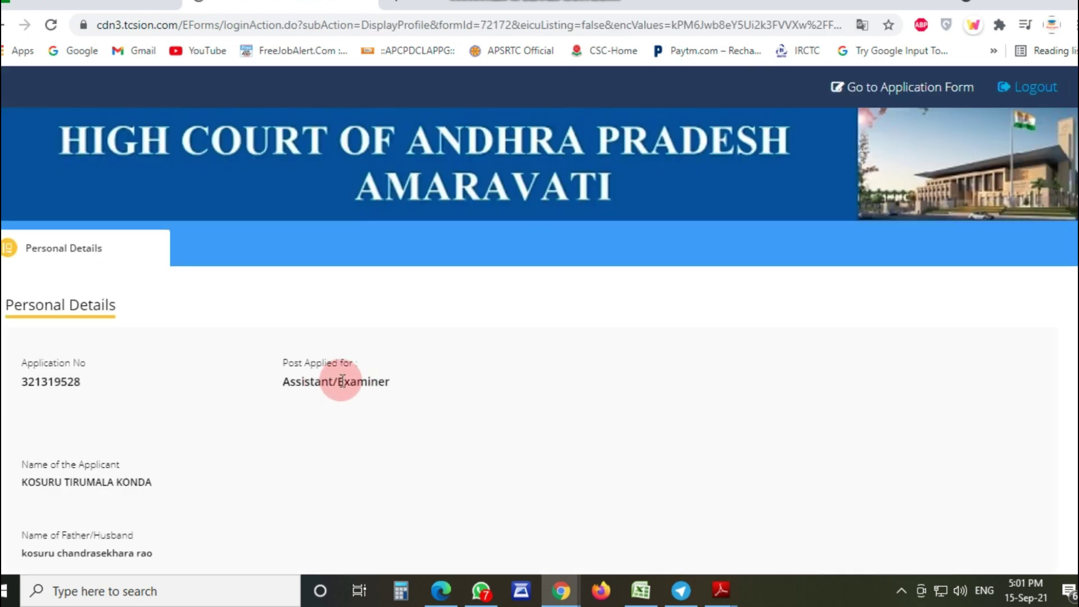
Step: Log in on the Candidate Login page with the new user ID and password
scroll(342, 381, down, 5)
scroll(291, 365, down, 8)
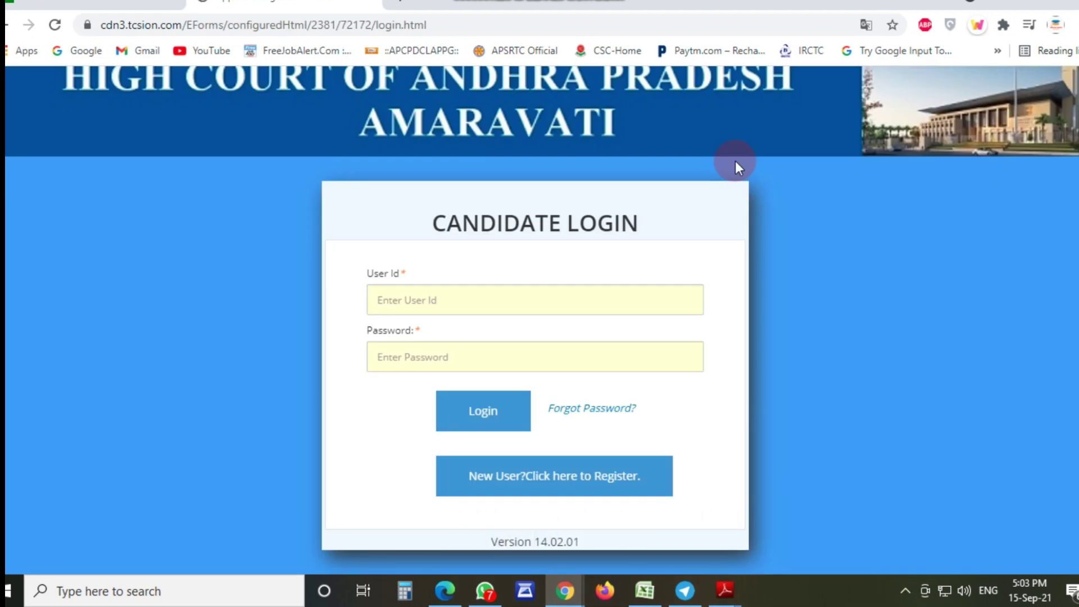
click(403, 304)
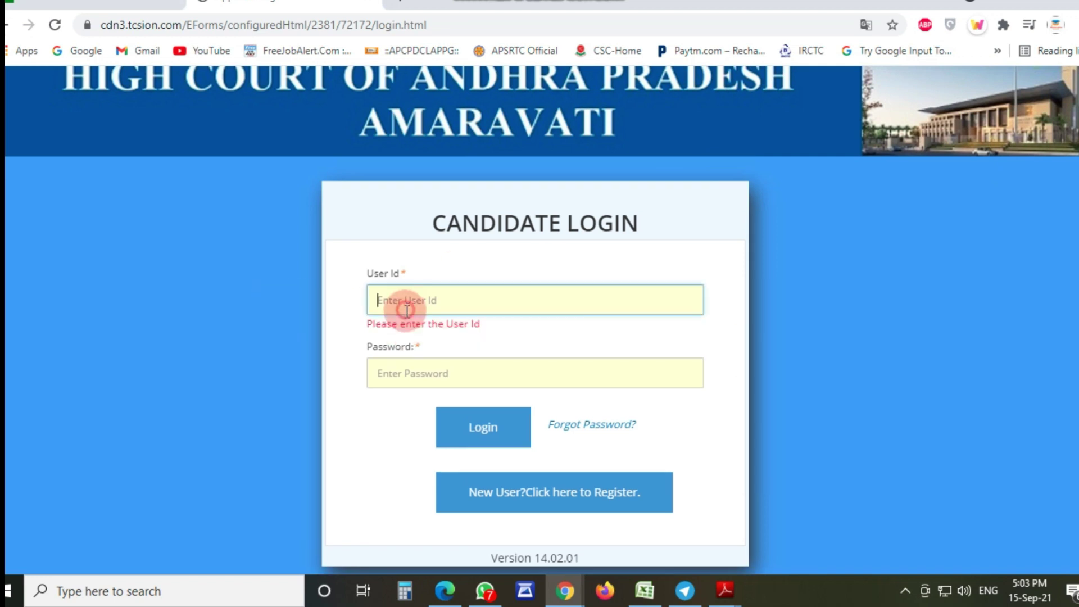
click(406, 371)
click(389, 311)
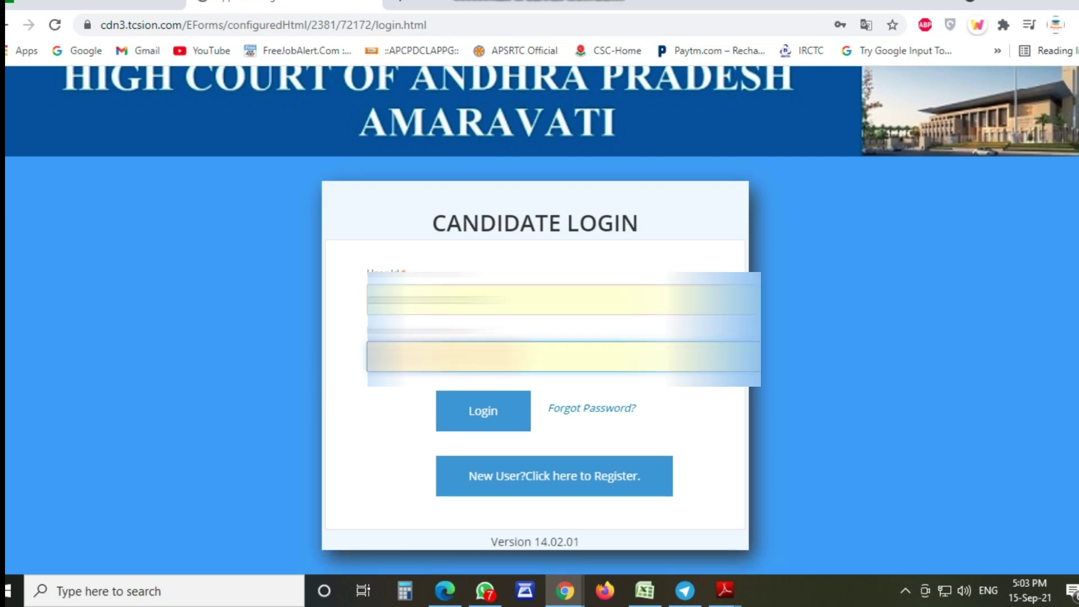
key(BackSpace)
text(•)
click(481, 422)
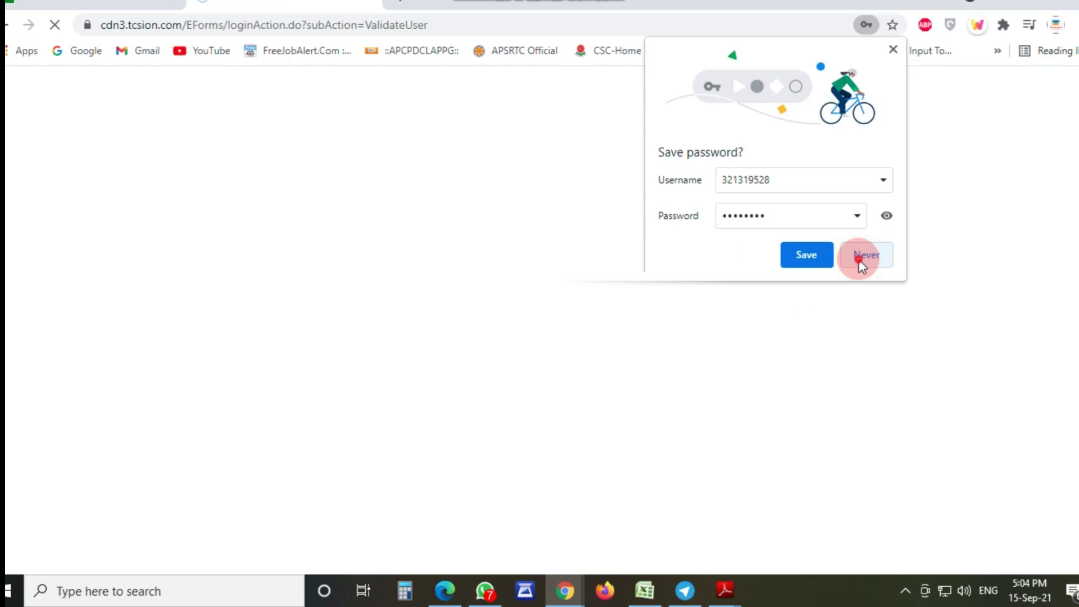
Step: Decline Chrome's password saving, review Personal Details, and go to the Application Form
click(859, 257)
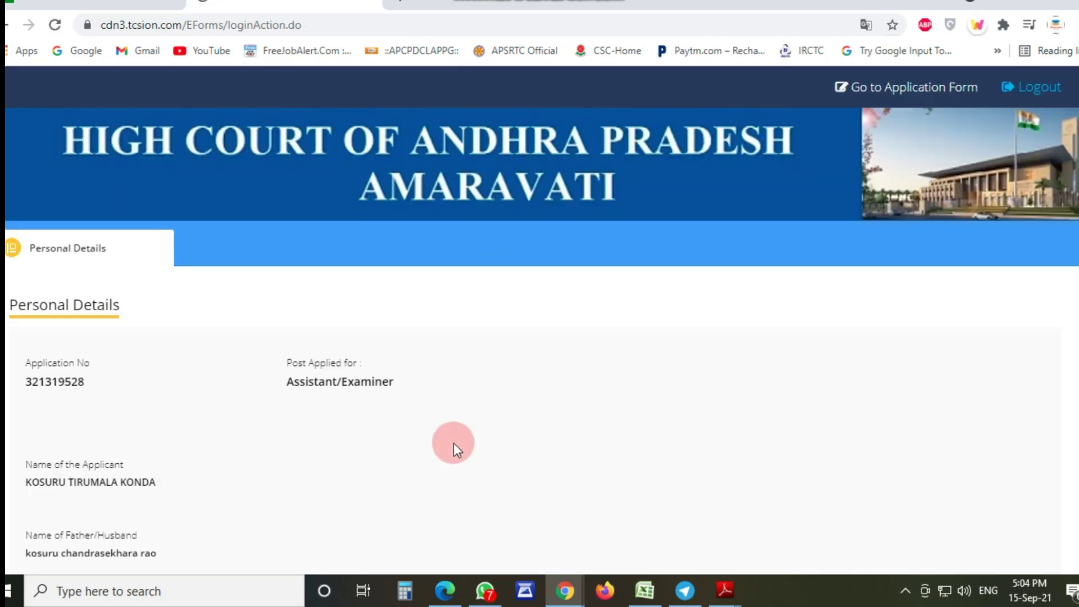
scroll(439, 406, down, 20)
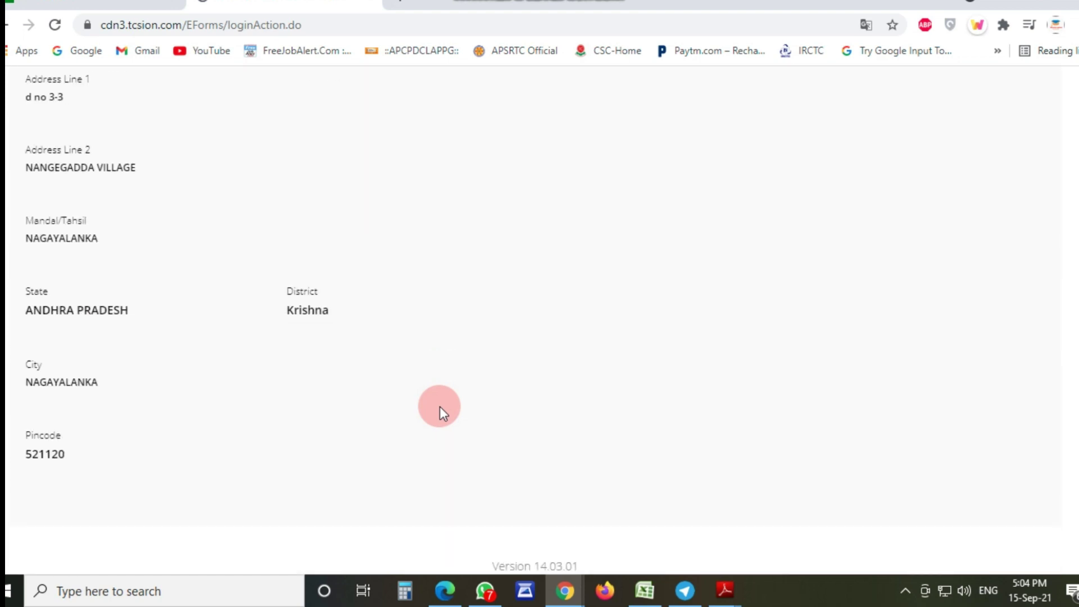
scroll(440, 406, up, 20)
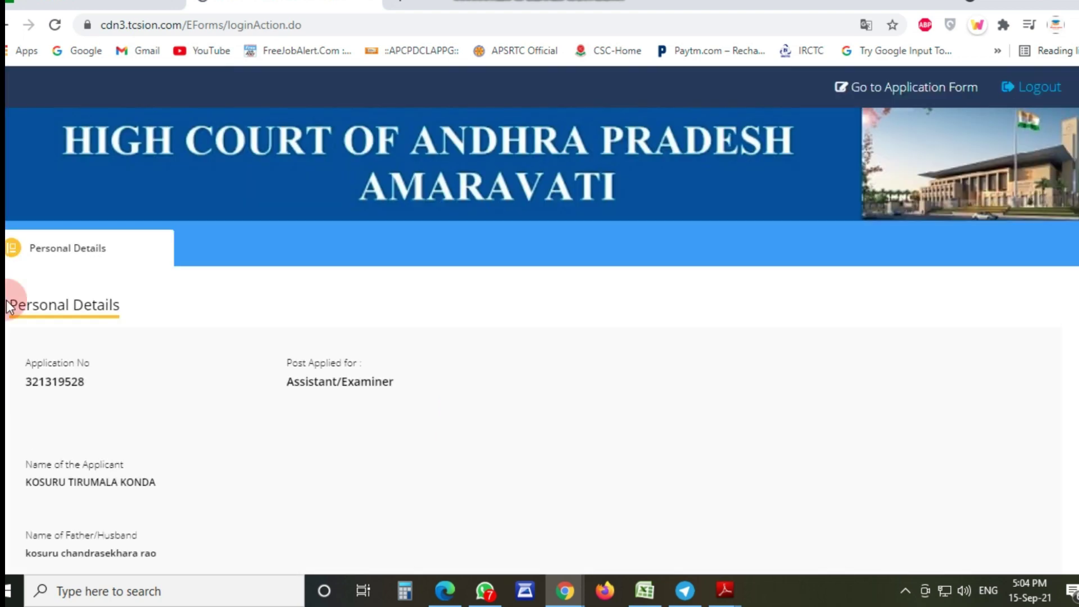
click(898, 92)
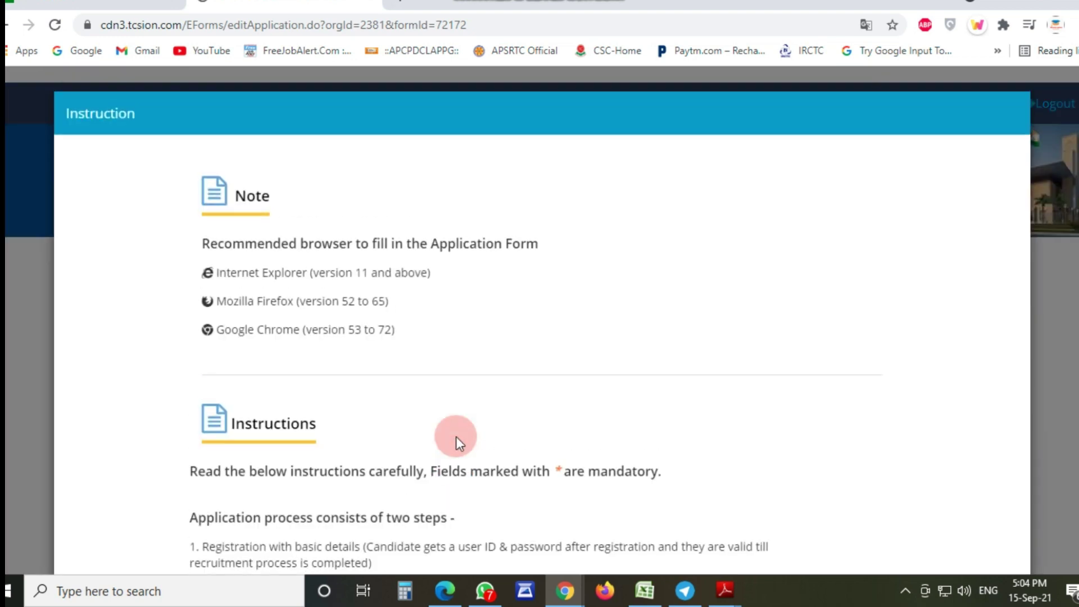
Step: Close the Instruction dialog and save the prefilled personal and address details with SAVE & NEXT
scroll(457, 436, down, 5)
click(525, 505)
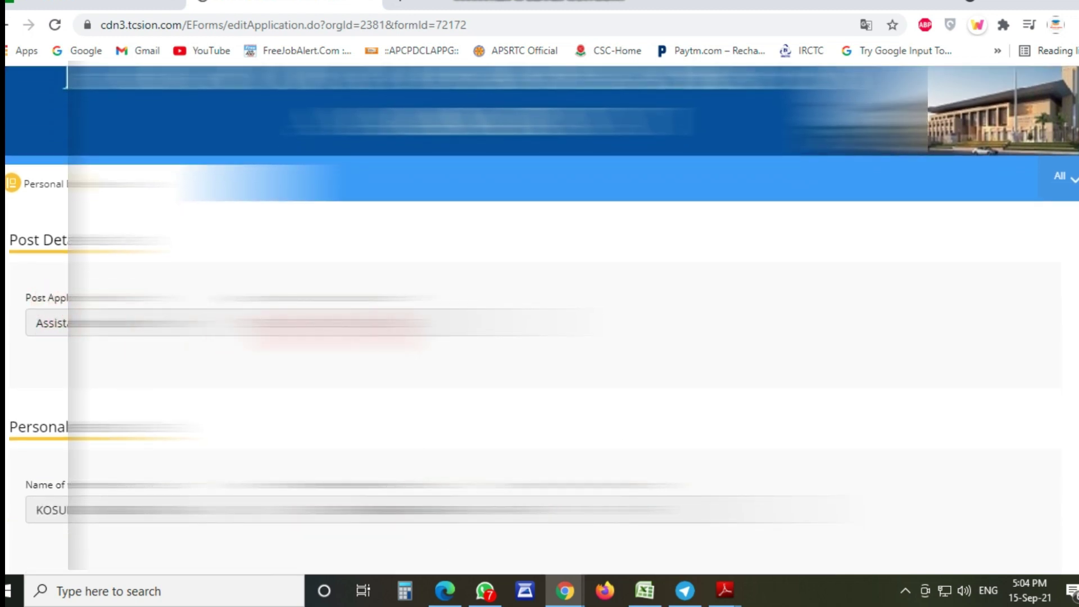
scroll(315, 357, down, 6)
scroll(539, 321, down, 4)
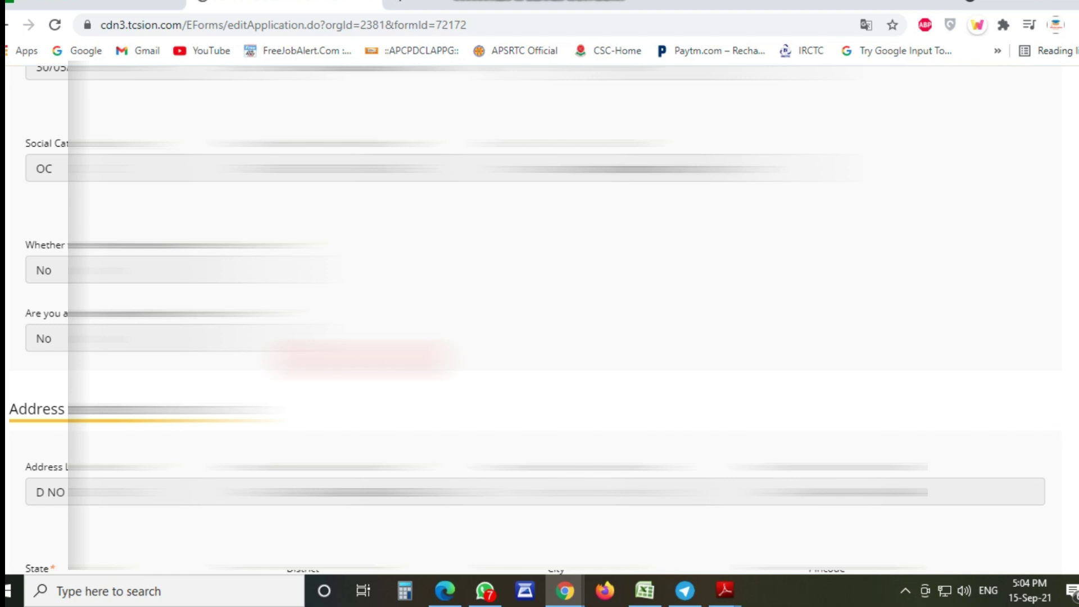
scroll(539, 320, down, 10)
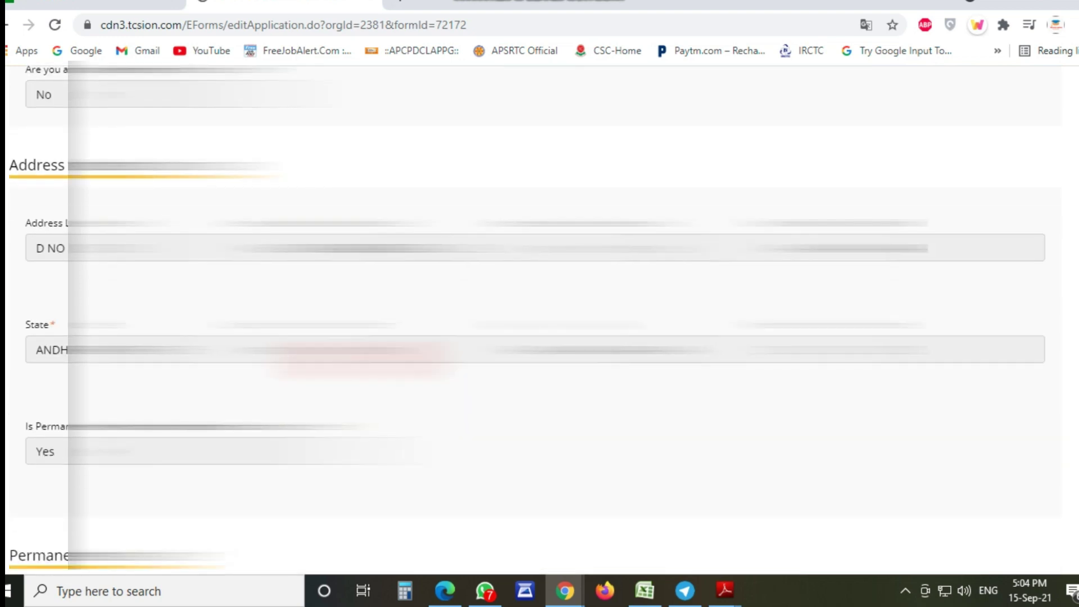
click(1011, 502)
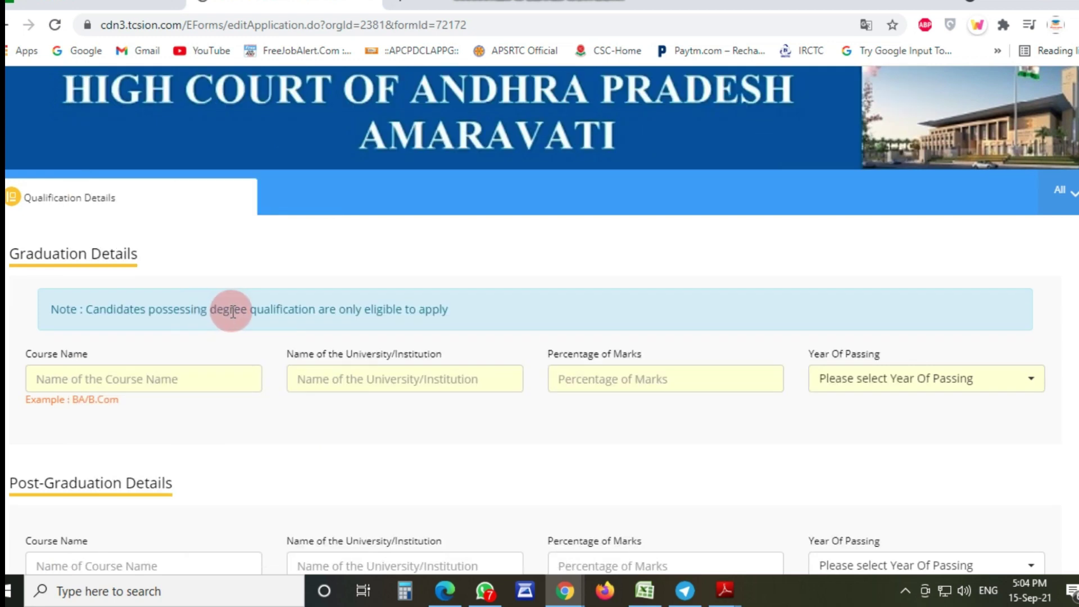
Step: Enter graduation details B.COM COMPUTERS, KRISHNA, 70%, passed 2017, and save them
click(113, 378)
click(228, 488)
scroll(222, 474, down, 1)
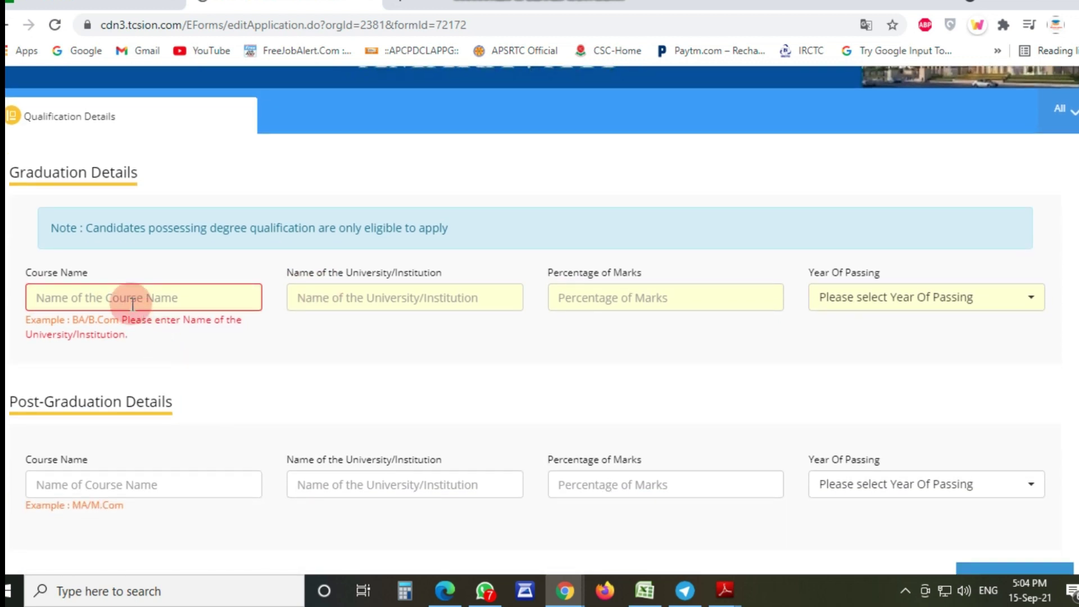
scroll(217, 429, down, 1)
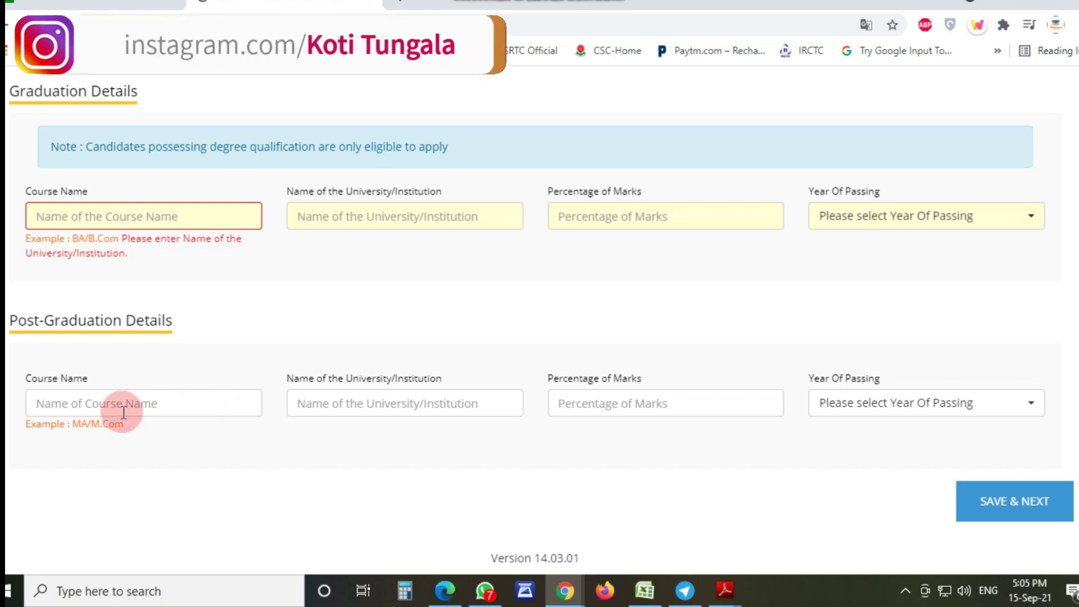
scroll(152, 408, up, 2)
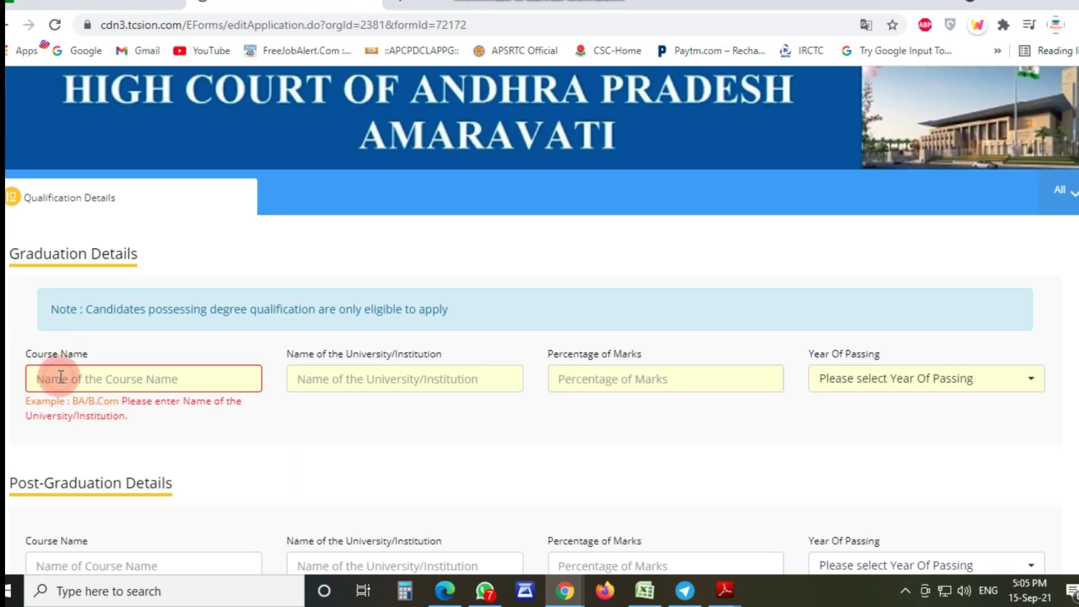
drag(25, 354, 53, 354)
click(106, 436)
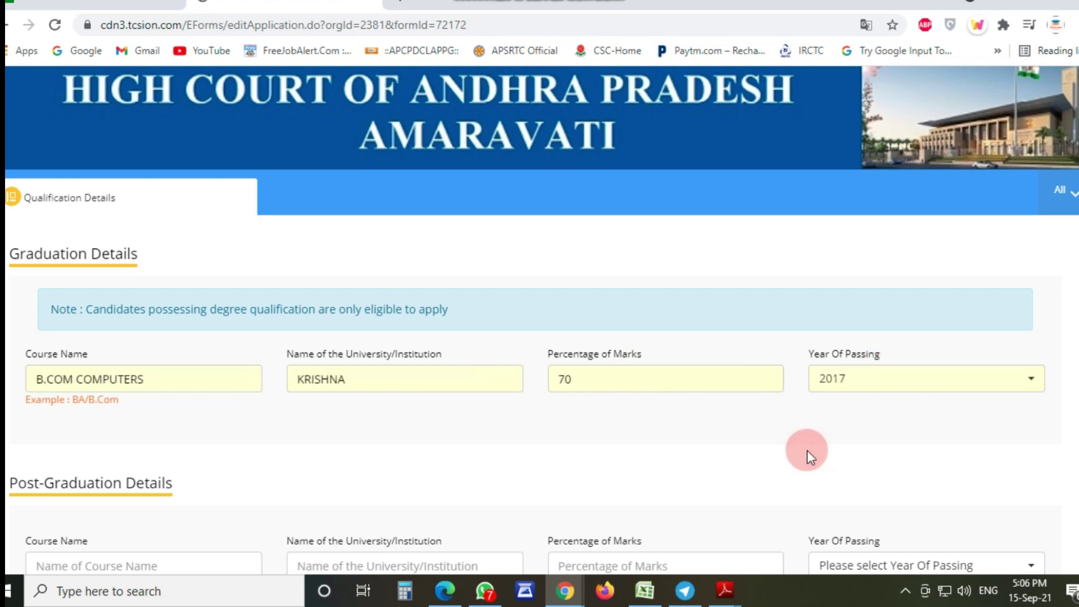
scroll(706, 457, down, 3)
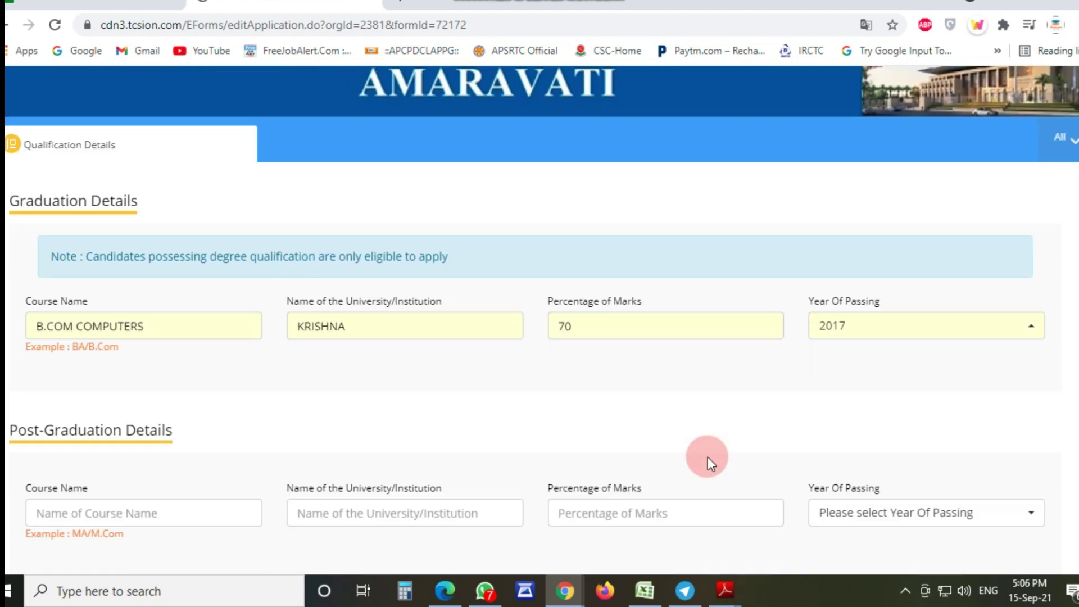
click(1013, 503)
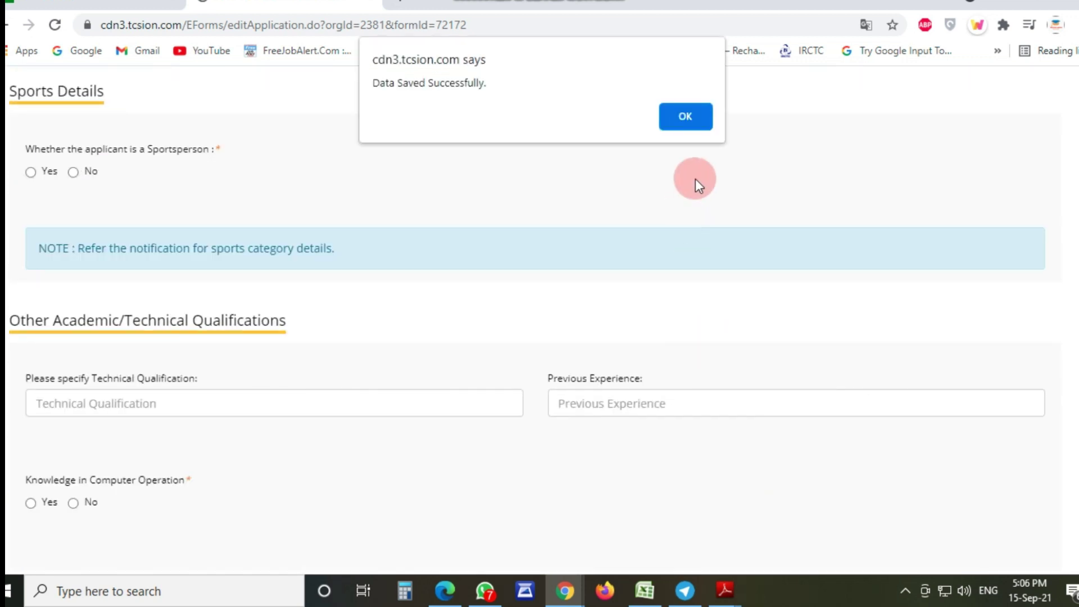
Step: Set Sportsperson to No and Computer Operation knowledge to Yes with details 'ACCOUNTING'
click(686, 112)
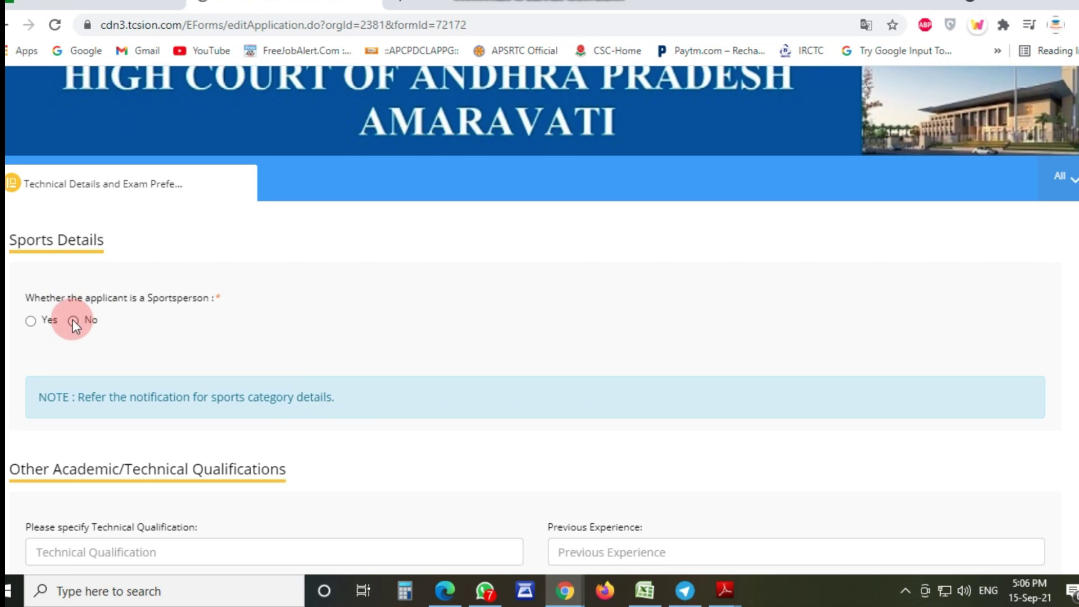
scroll(166, 359, down, 3)
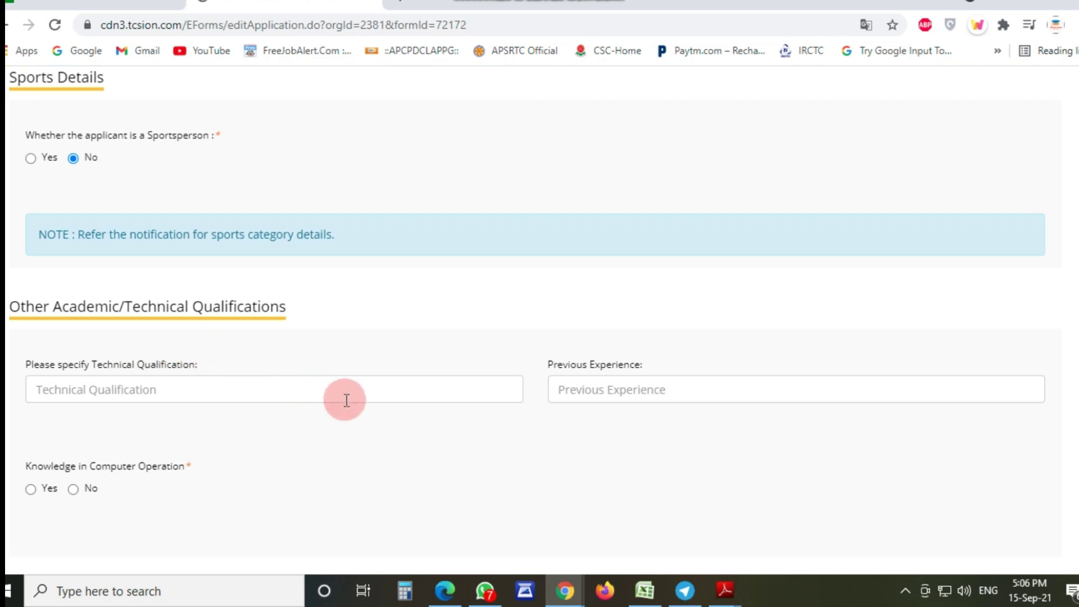
scroll(331, 461, down, 2)
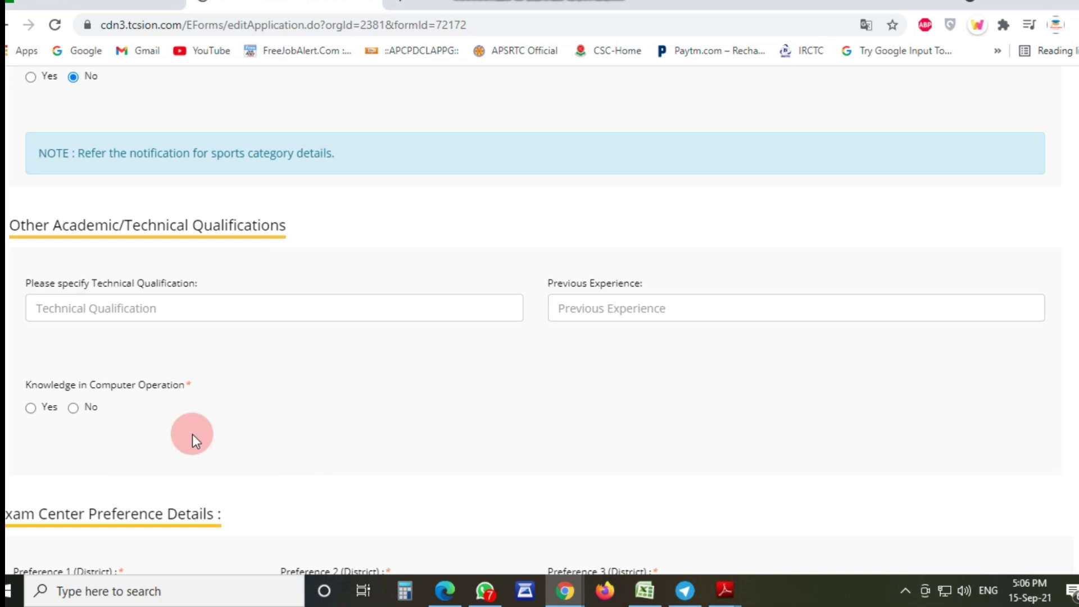
click(30, 408)
click(599, 404)
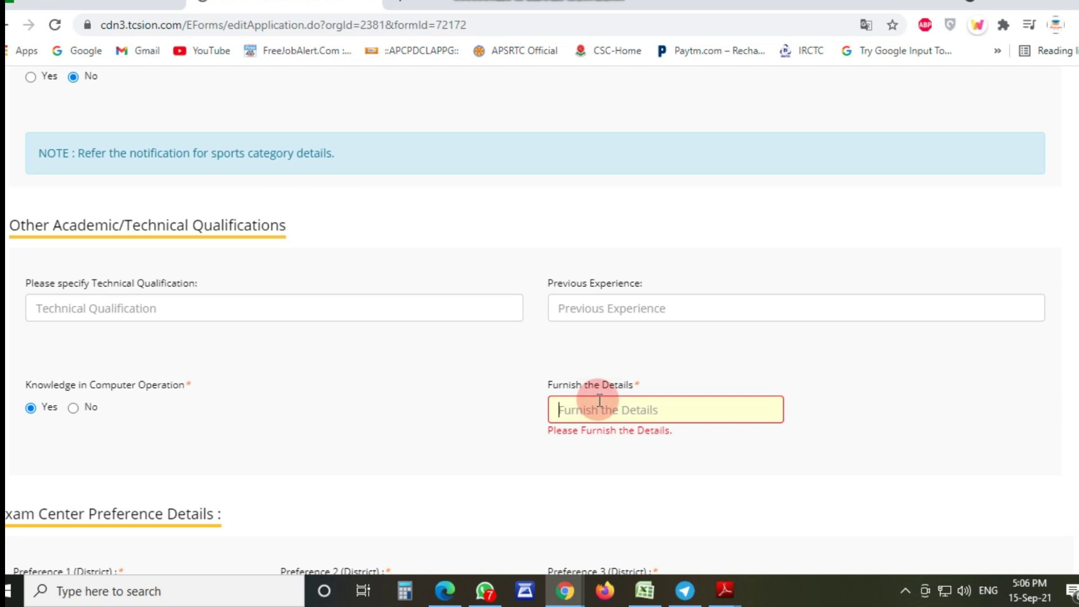
text(ACCOUNTING)
scroll(402, 414, down, 2)
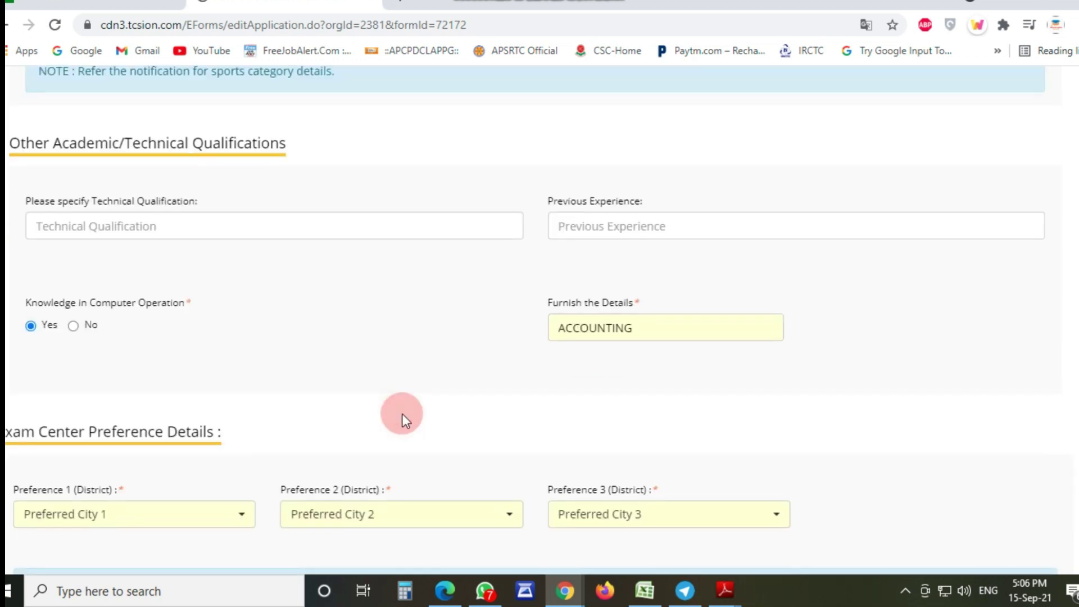
scroll(387, 319, down, 3)
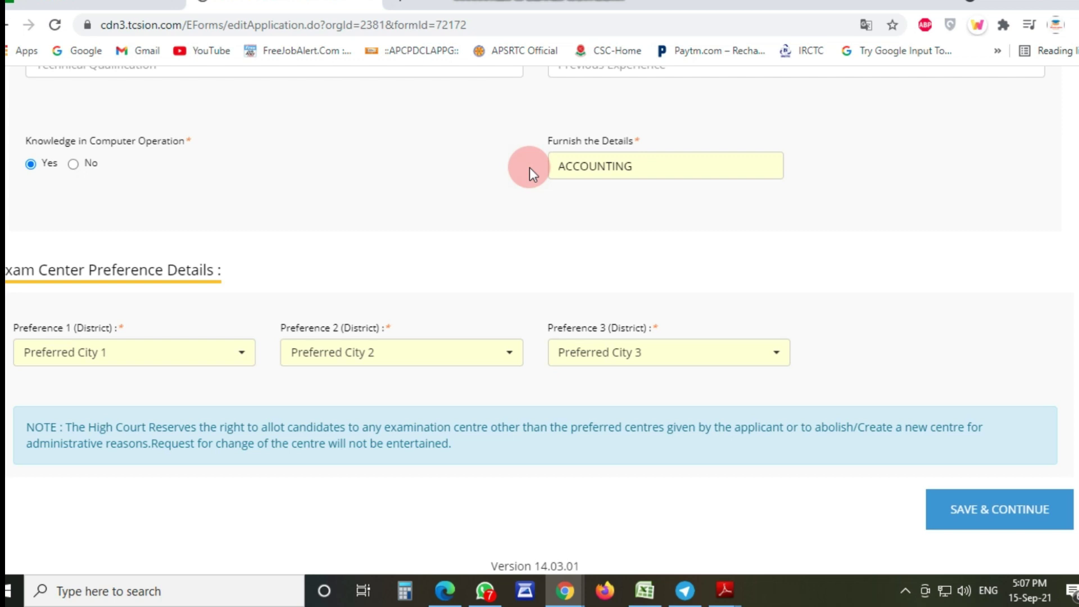
Step: Choose Krishna, Guntur and Chittoor as district exam centre preferences 1, 2 and 3
click(113, 352)
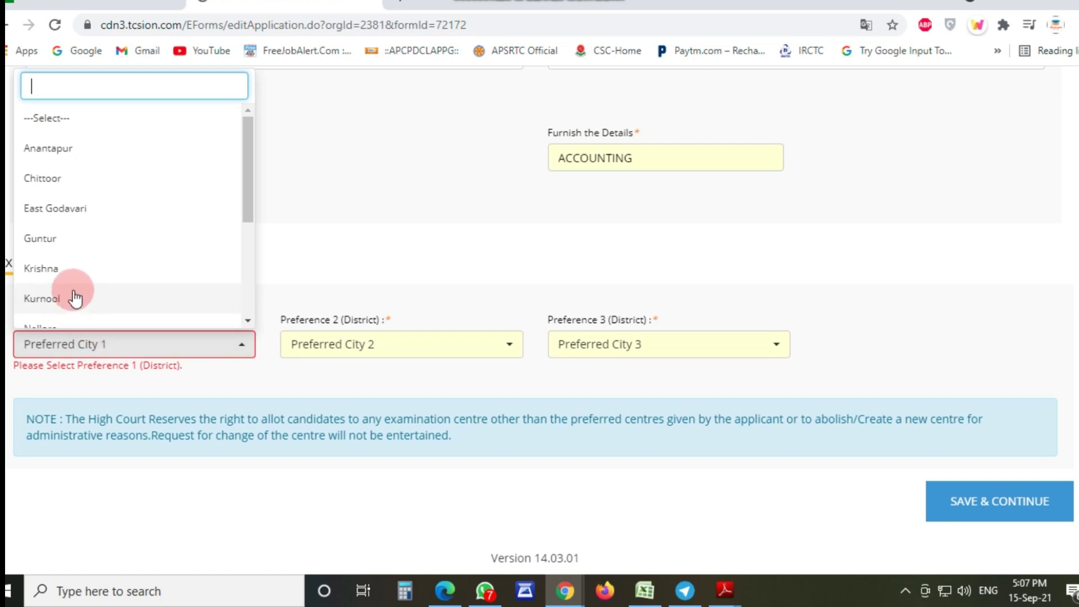
click(70, 279)
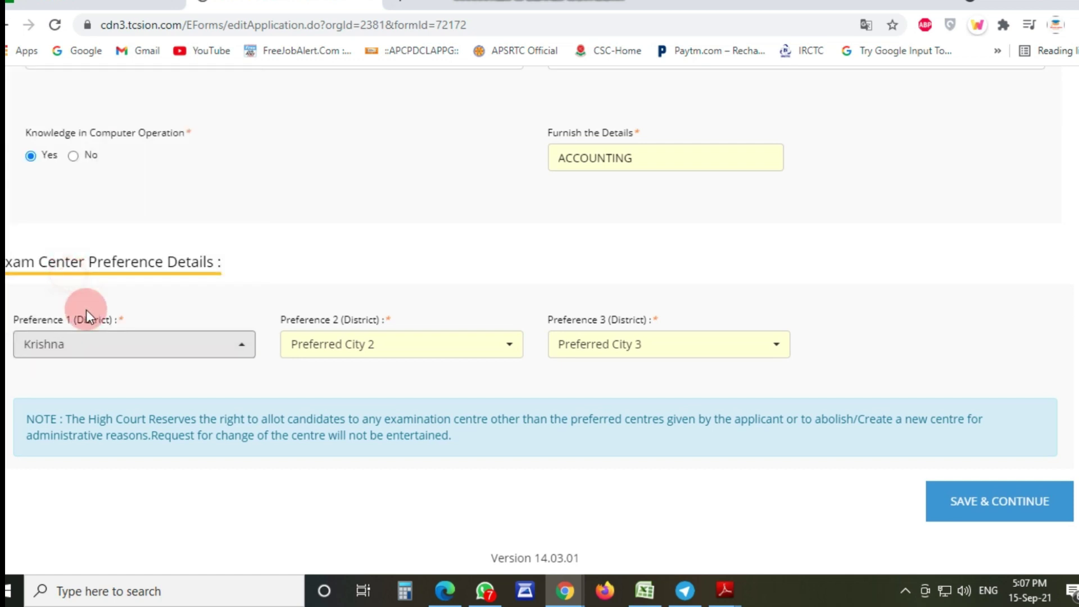
click(351, 355)
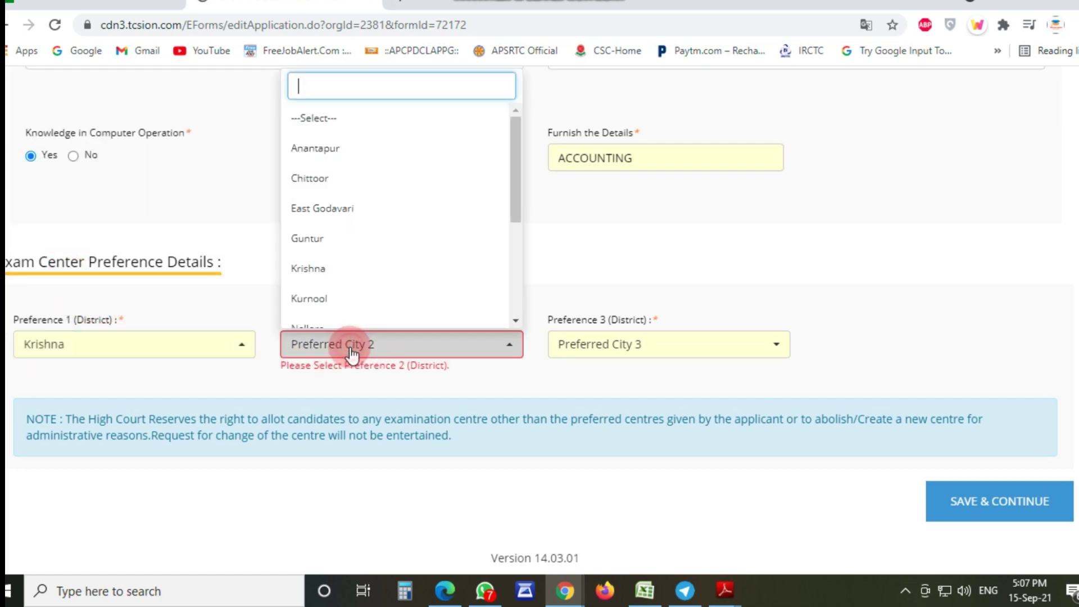
click(308, 238)
click(671, 354)
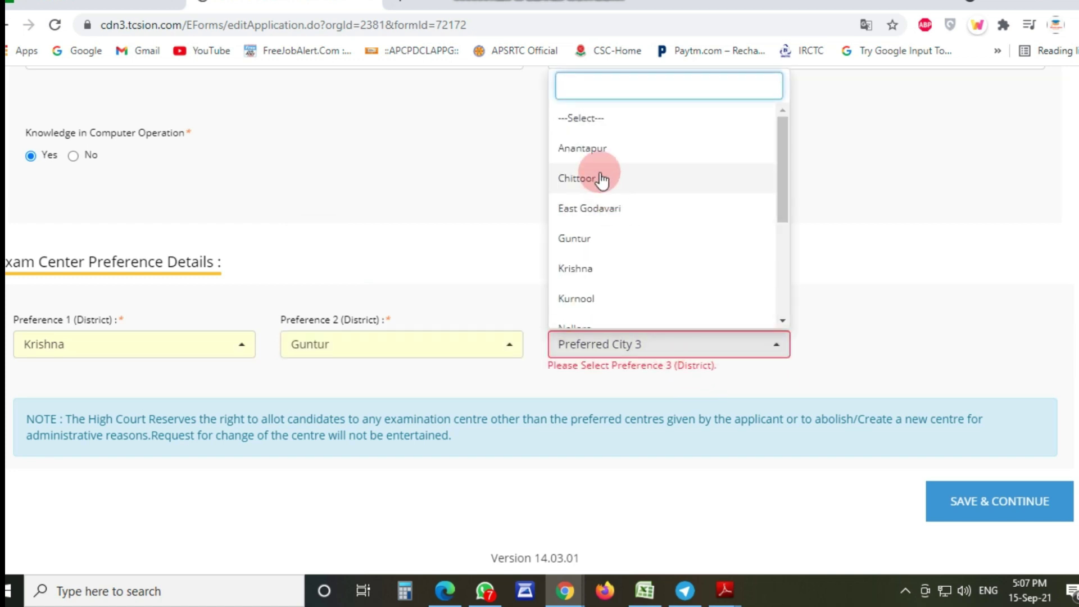
click(584, 180)
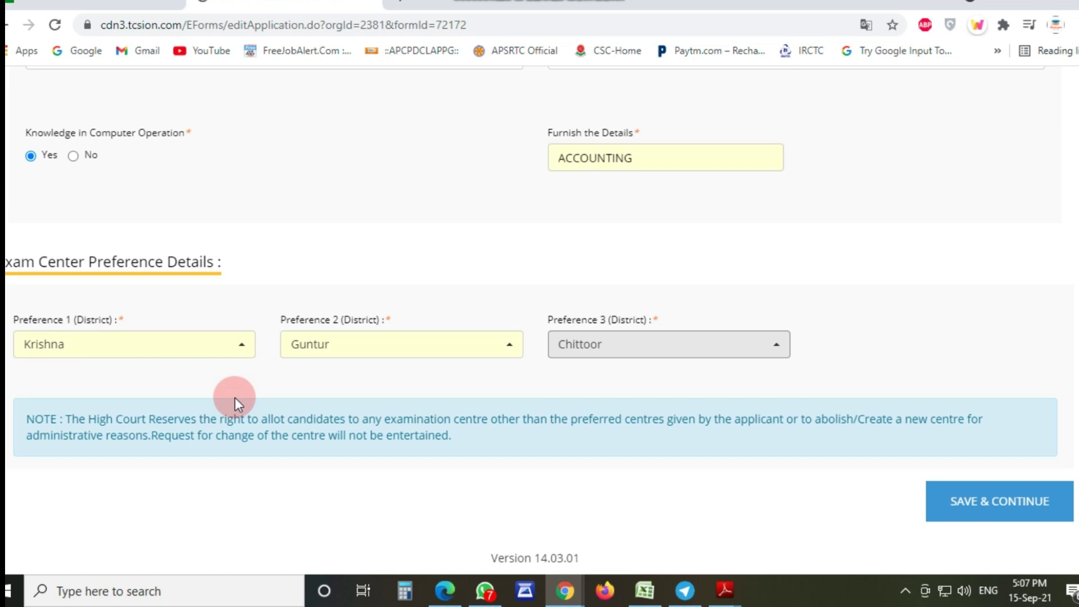
click(53, 349)
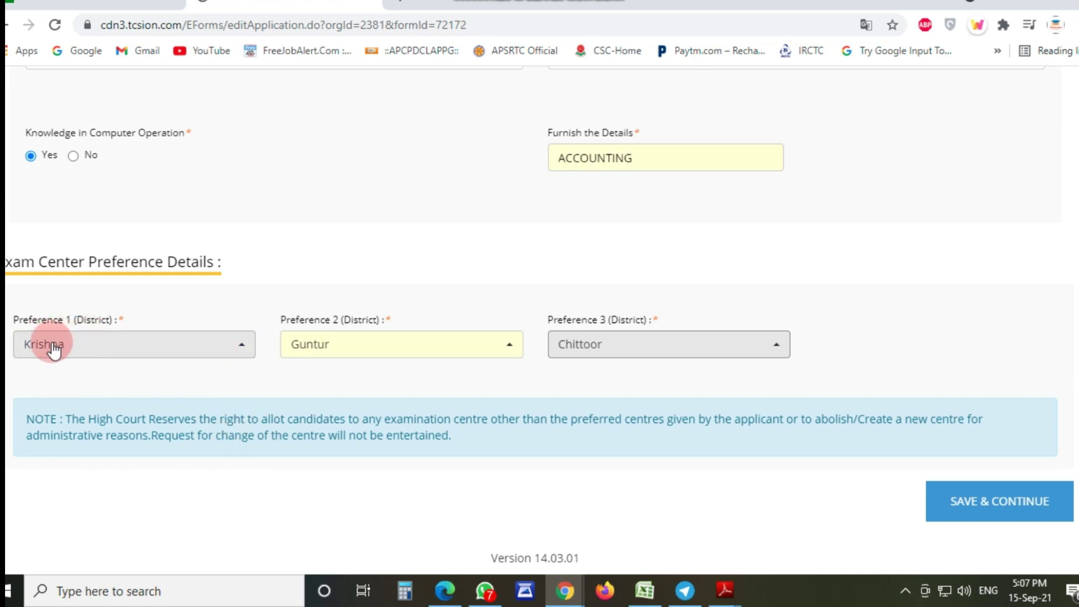
click(323, 320)
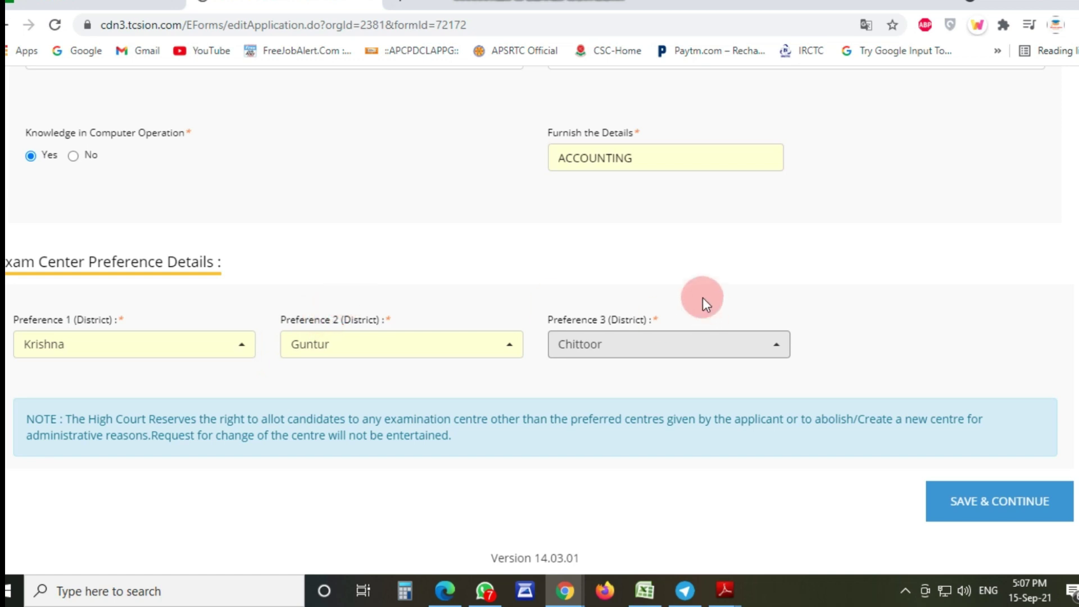
scroll(461, 447, up, 10)
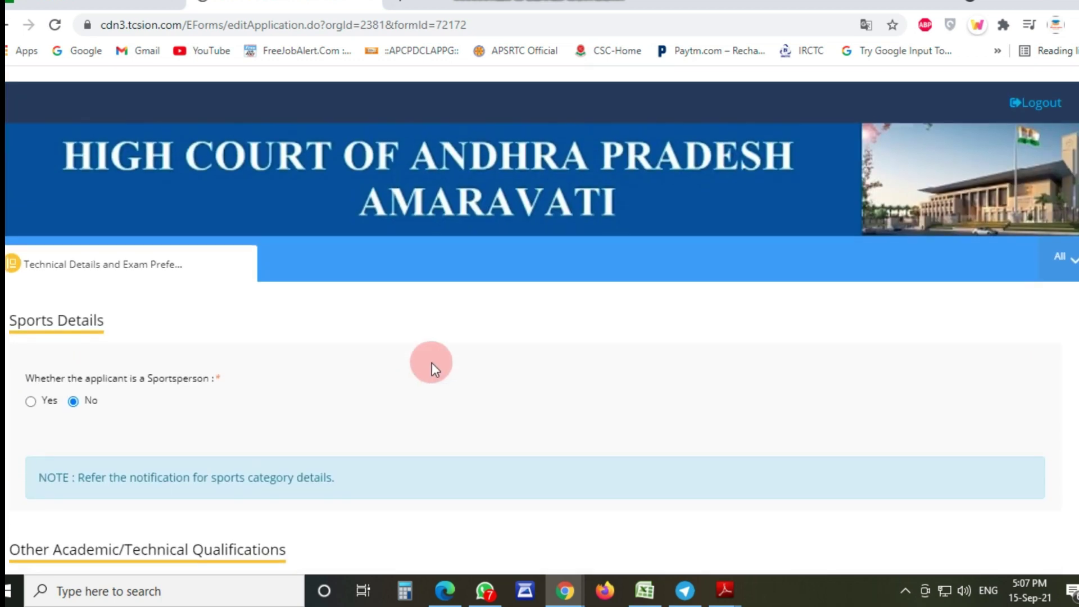
scroll(433, 366, down, 10)
Step: Save the technical details and exam preferences and dismiss the data-saved confirmation
click(1004, 498)
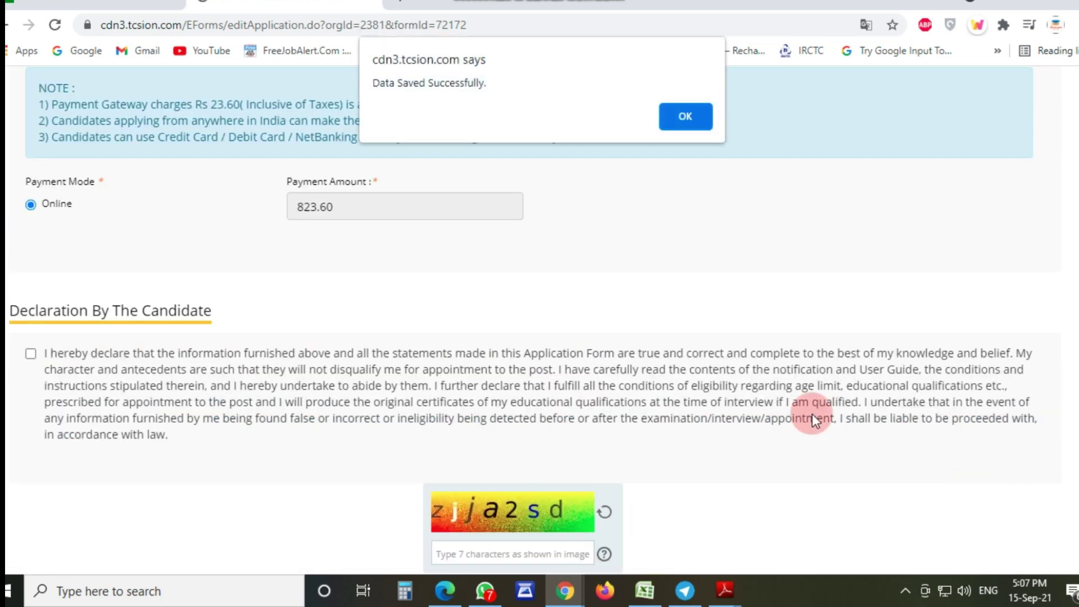
click(675, 117)
scroll(253, 344, up, 3)
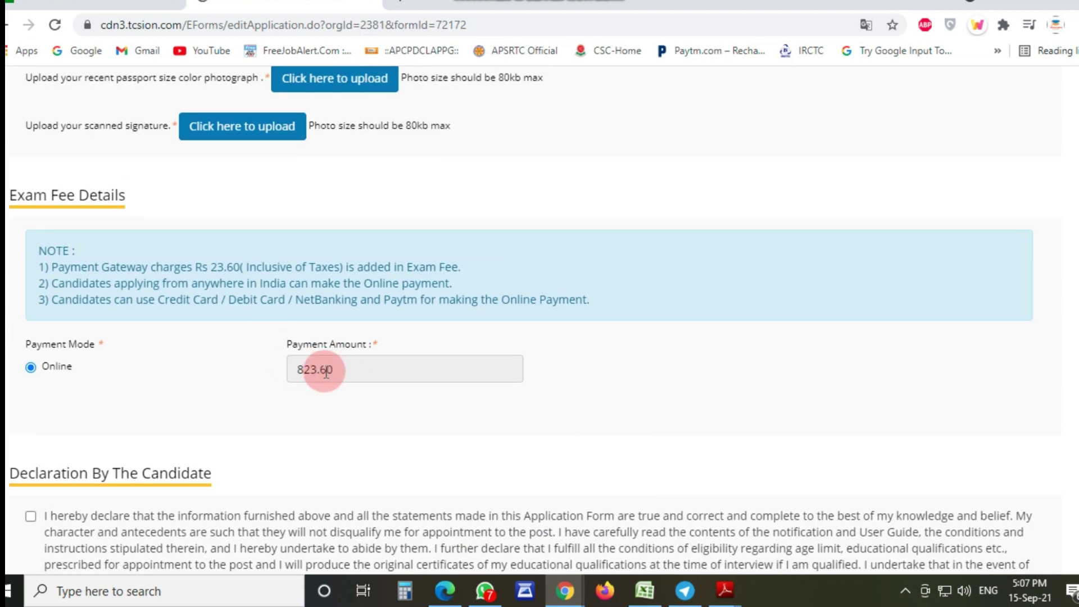
scroll(303, 377, up, 3)
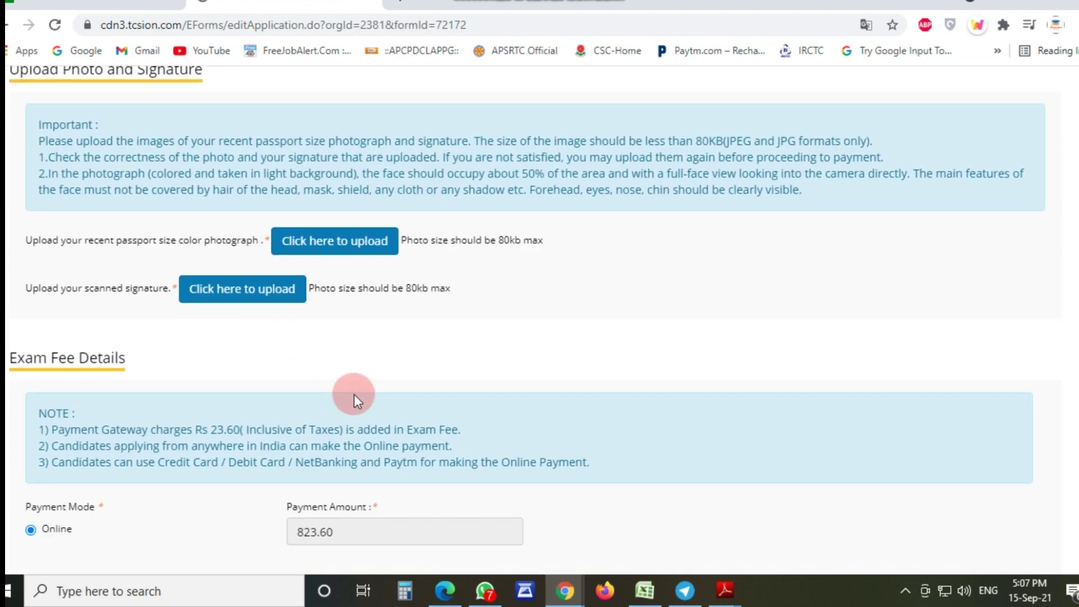
scroll(354, 394, up, 5)
scroll(446, 386, down, 4)
Step: Highlight the 80kb photo size limit and the scanned signature requirement in the upload instructions
drag(35, 246, 251, 255)
click(499, 287)
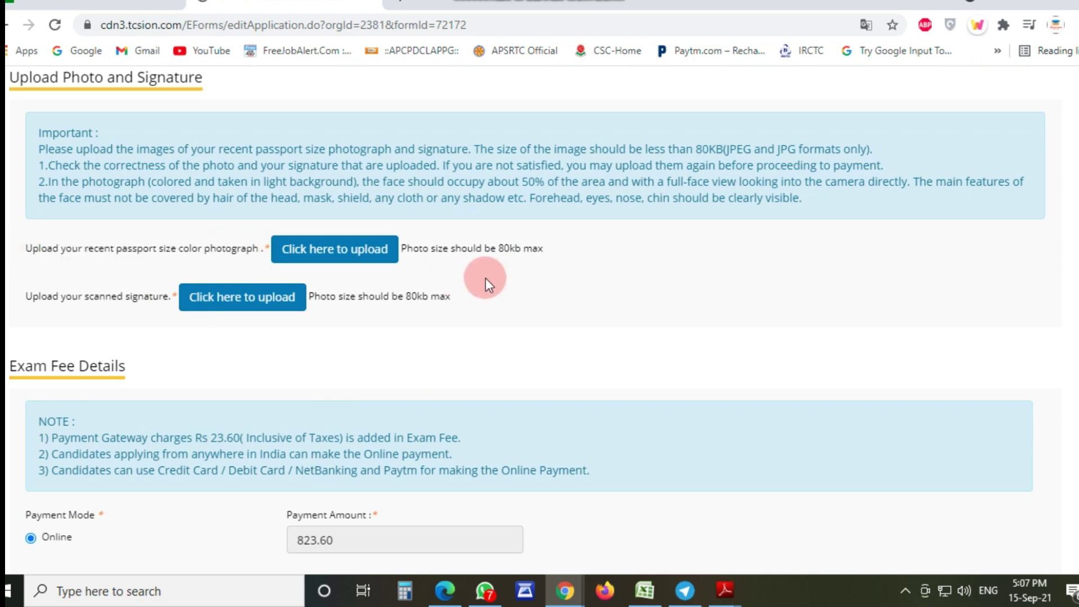
double_click(497, 254)
click(538, 279)
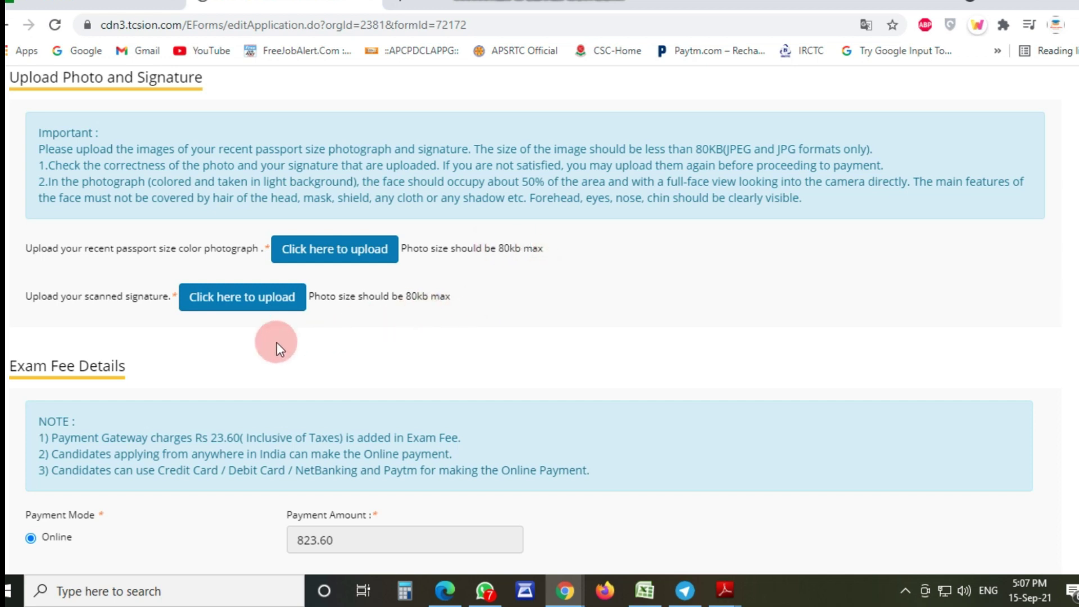
drag(23, 295, 165, 302)
click(354, 329)
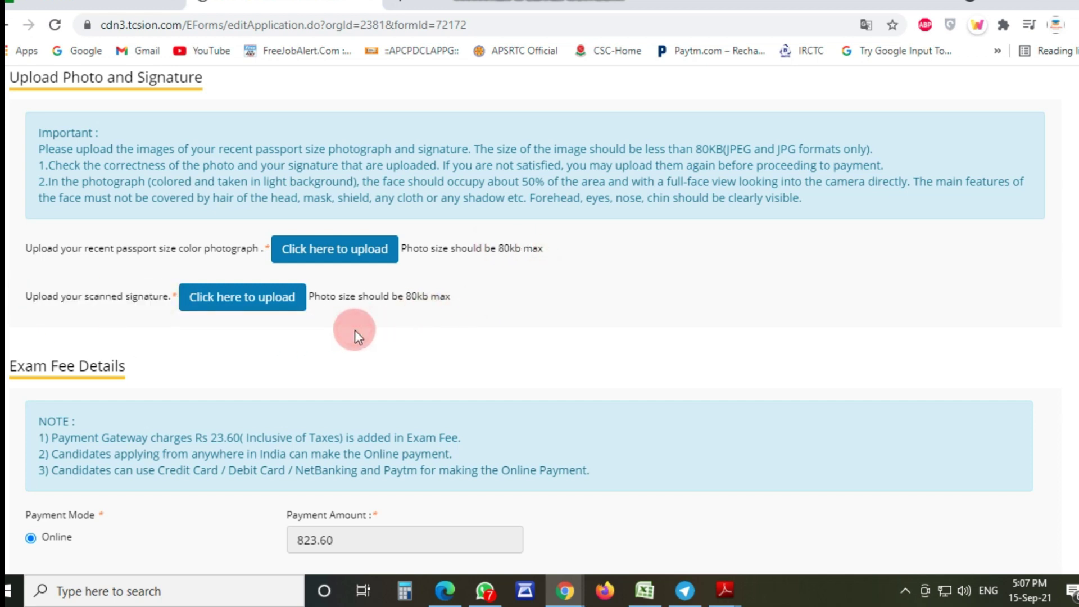
scroll(438, 329, down, 3)
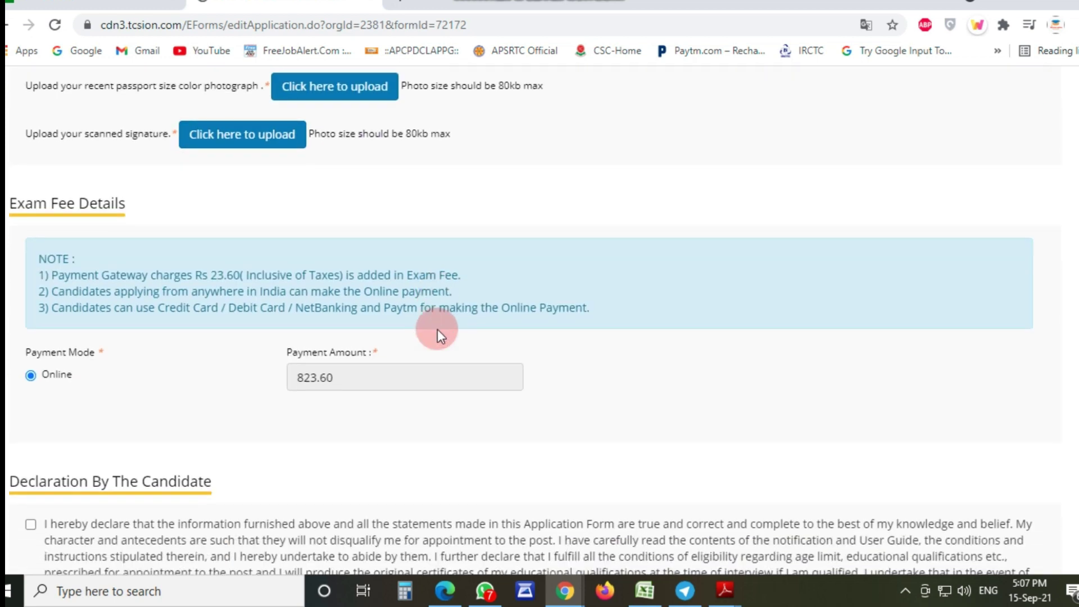
scroll(38, 387, down, 4)
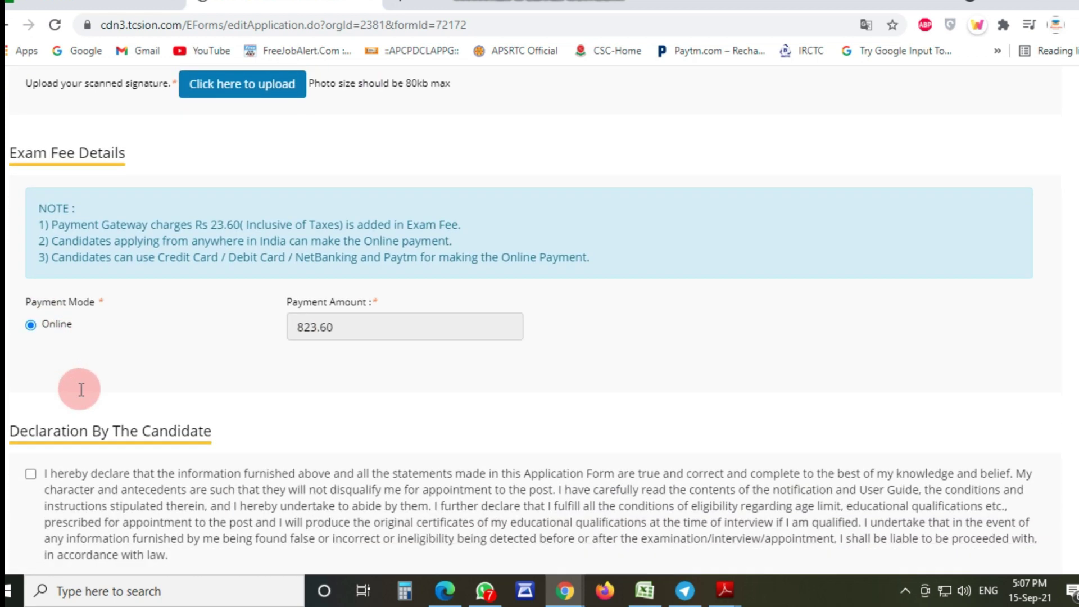
Step: Accept the candidate declaration and attempt Save & Preview of the application
click(36, 289)
click(477, 480)
scroll(1009, 504, down, 1)
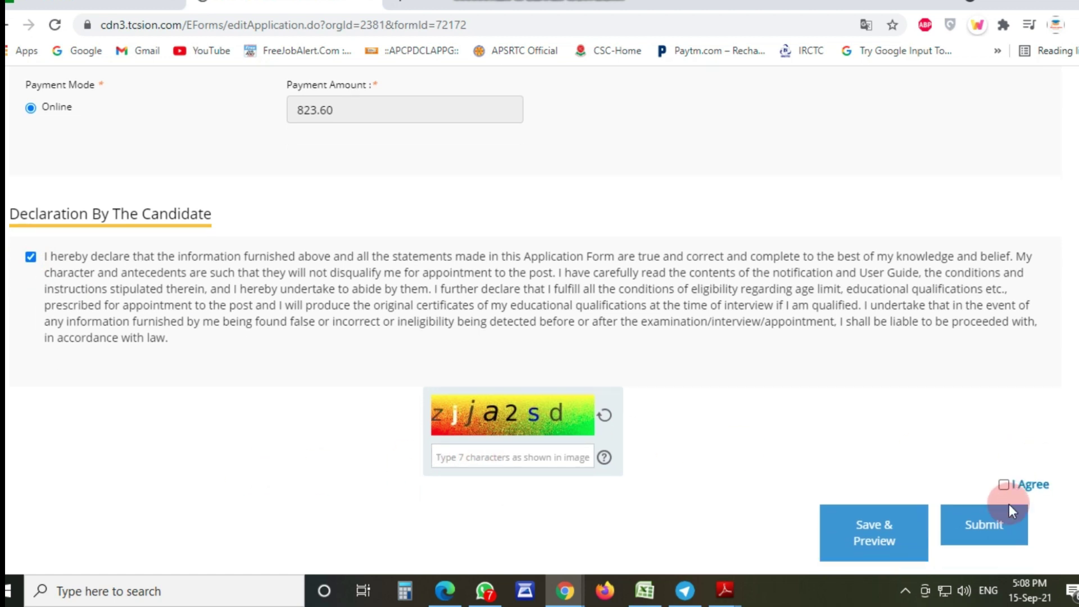
click(870, 509)
click(696, 516)
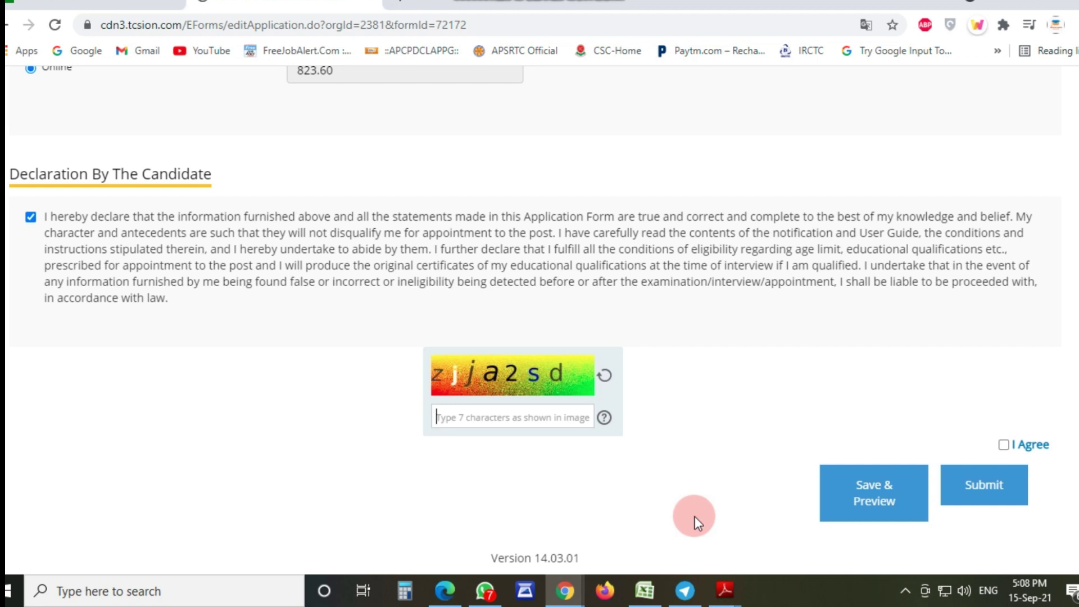
scroll(693, 516, up, 10)
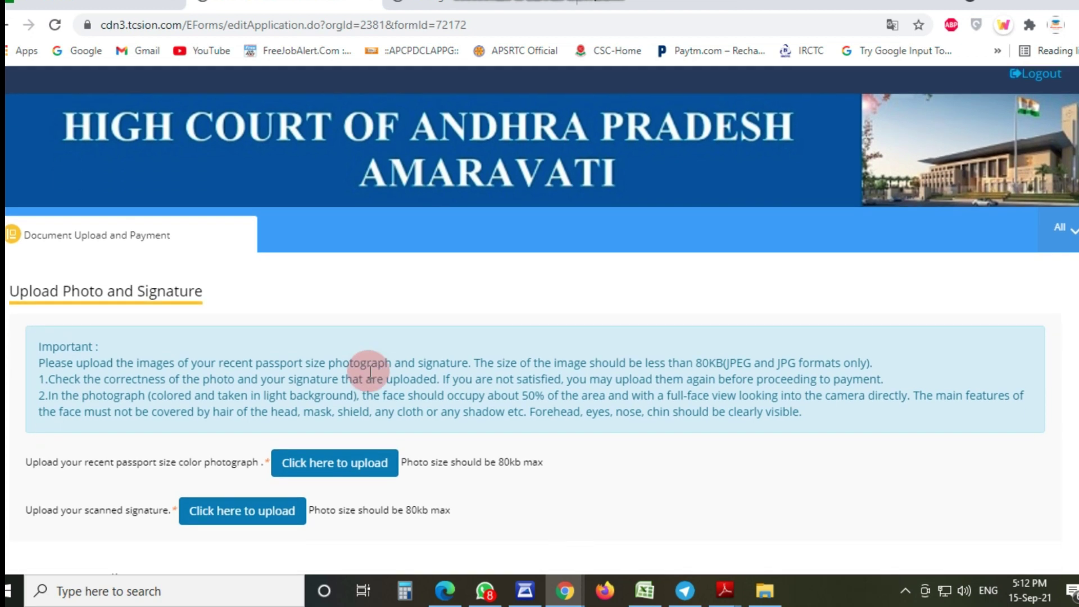
scroll(370, 370, down, 3)
Step: Upload the passport photograph and the scanned signature image, closing each upload window
click(353, 337)
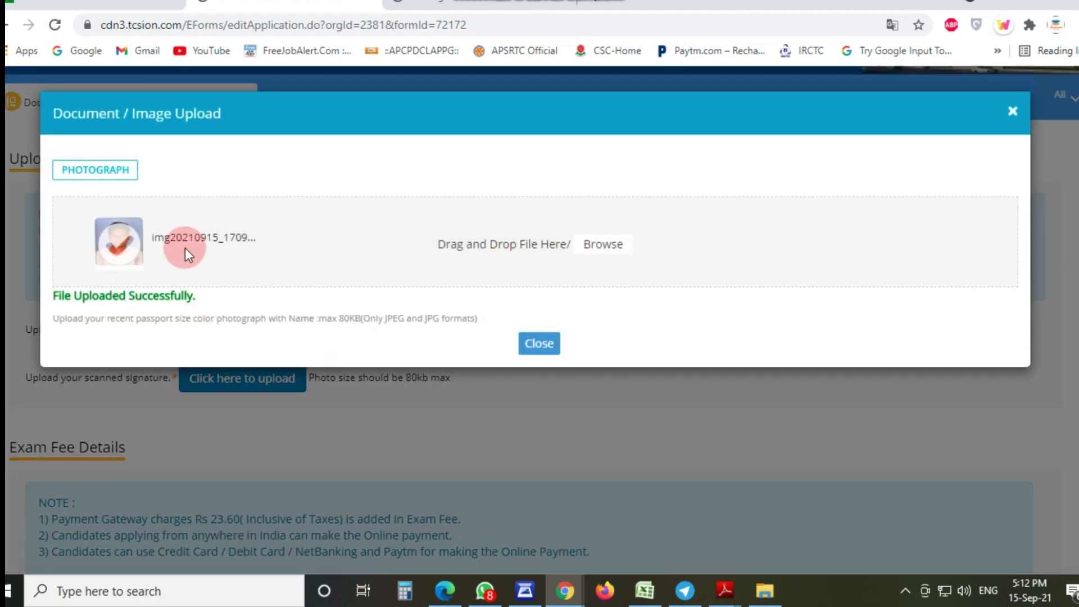
click(542, 345)
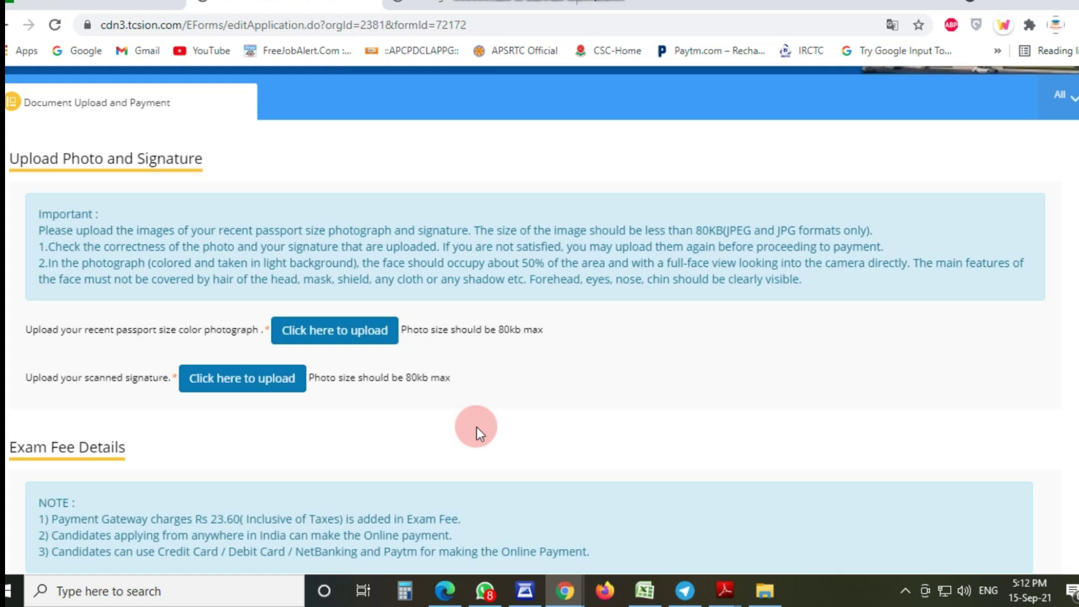
click(251, 391)
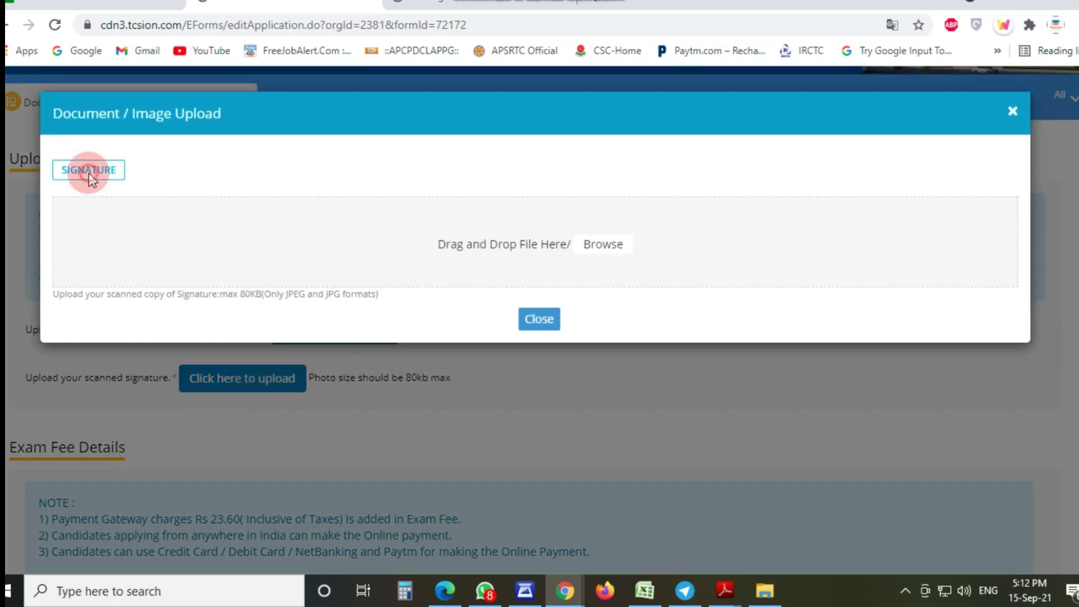
click(603, 243)
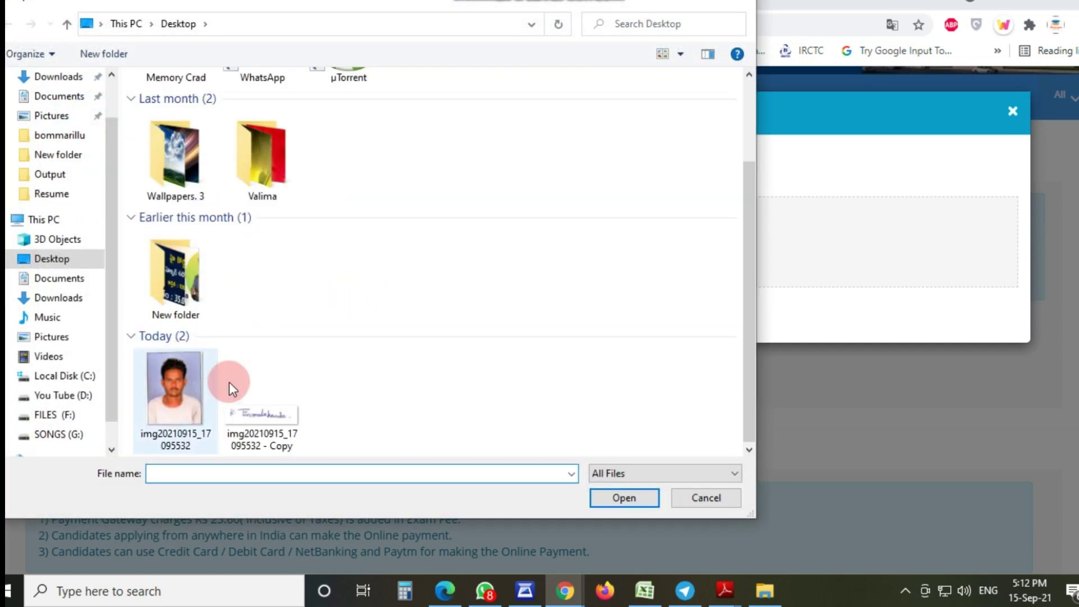
double_click(260, 409)
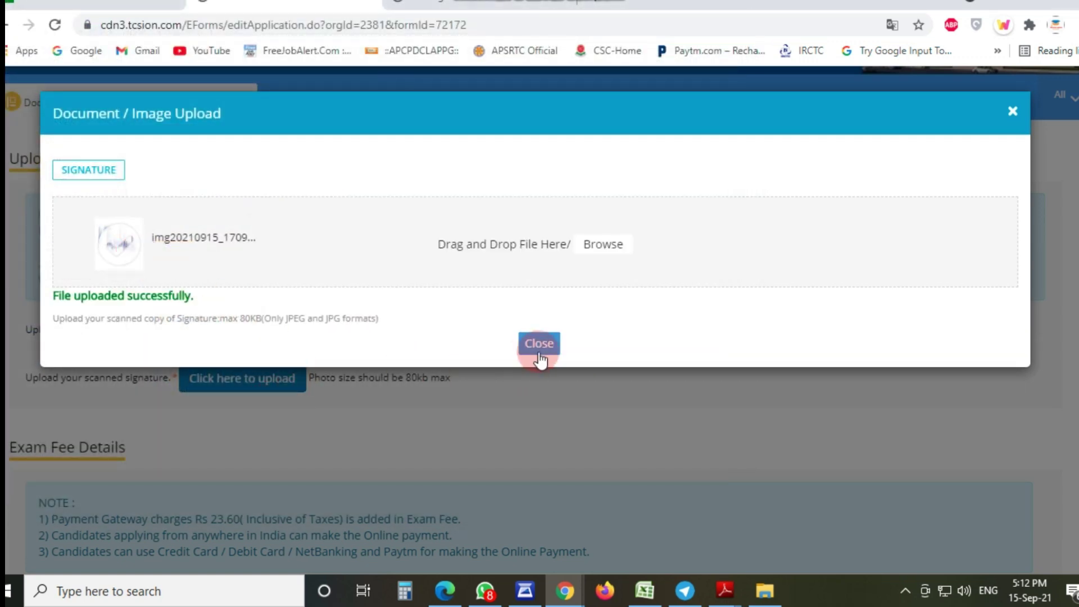
click(539, 352)
scroll(413, 410, down, 9)
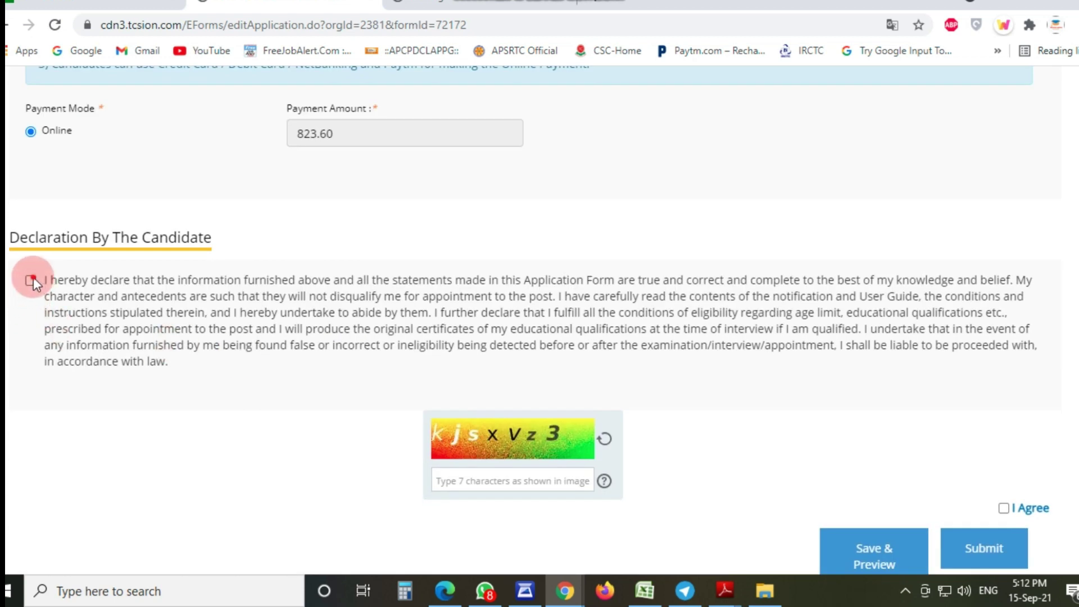
Step: Accept the candidate declaration and enter the captcha code
click(31, 279)
scroll(585, 381, down, 1)
click(488, 417)
text(k)
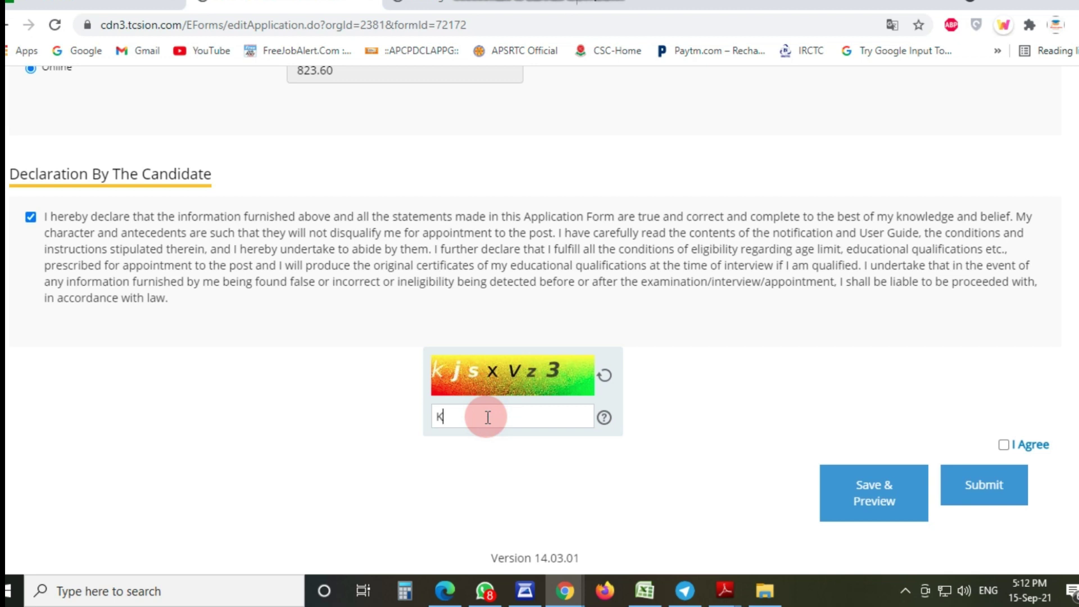
key(BackSpace)
text(kjsxvz3)
Step: Tick I Agree, review the Save & Preview page and submit the application for payment
click(1003, 445)
click(888, 481)
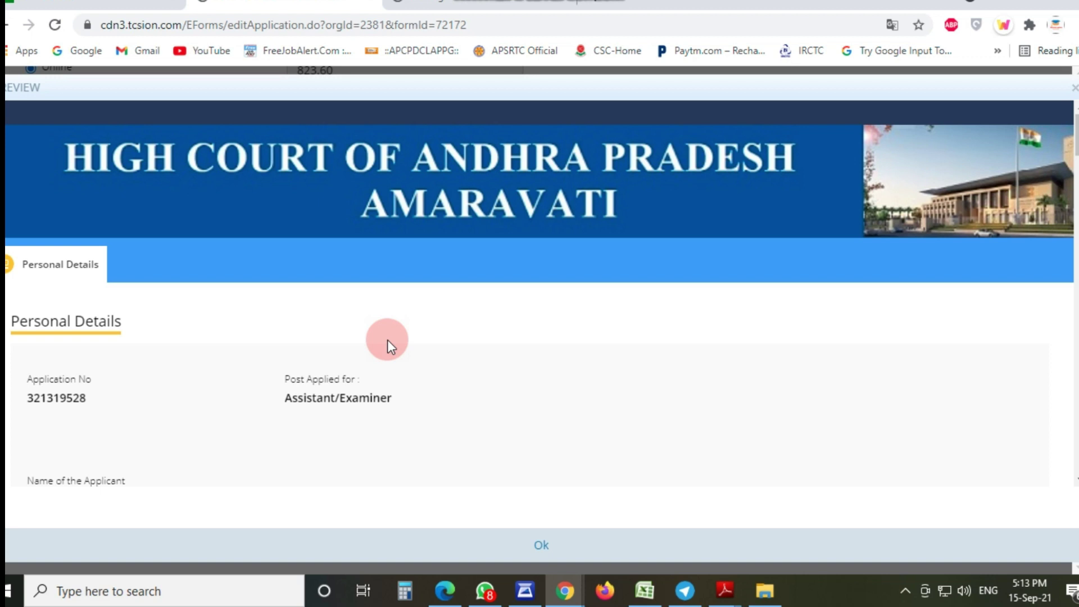
scroll(387, 339, down, 15)
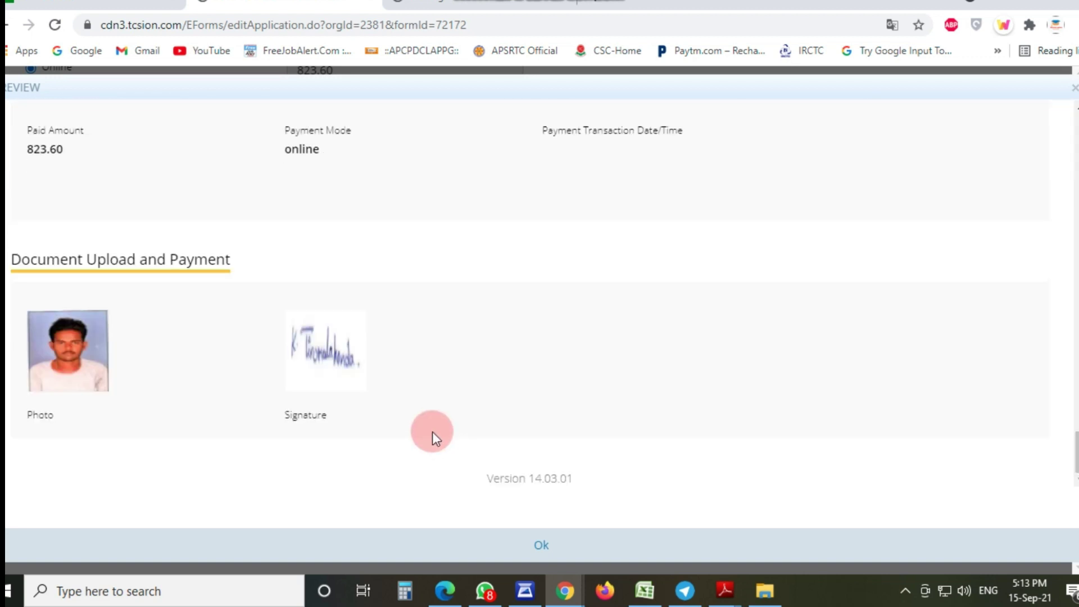
click(549, 535)
click(972, 482)
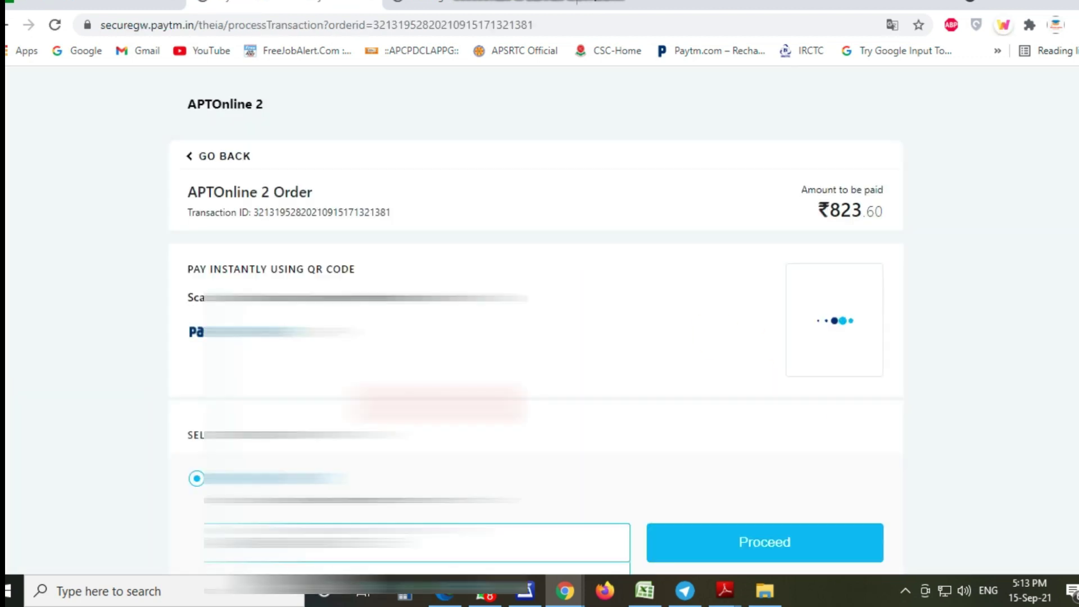
Step: Review the successful ₹823.60 fee payment confirmation and send the paid application to print
scroll(821, 315, down, 1)
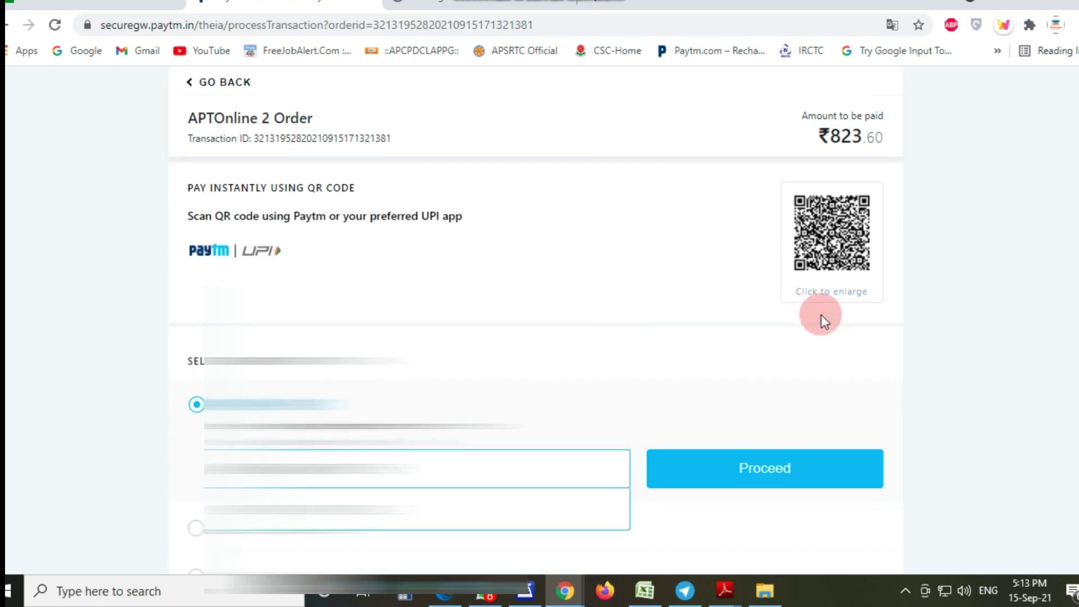
scroll(683, 332, down, 1)
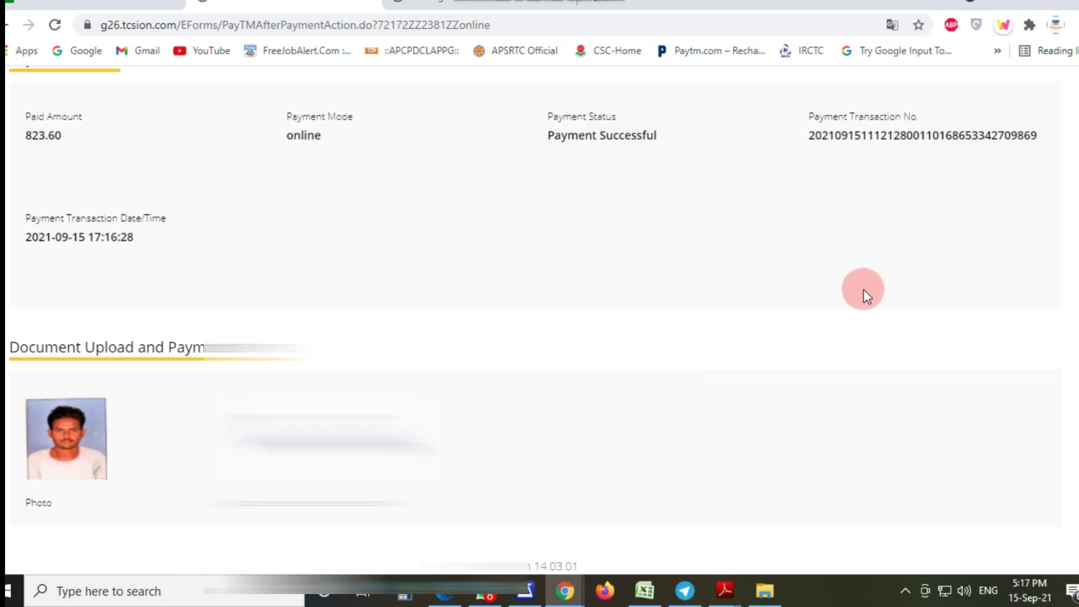
scroll(356, 230, up, 1)
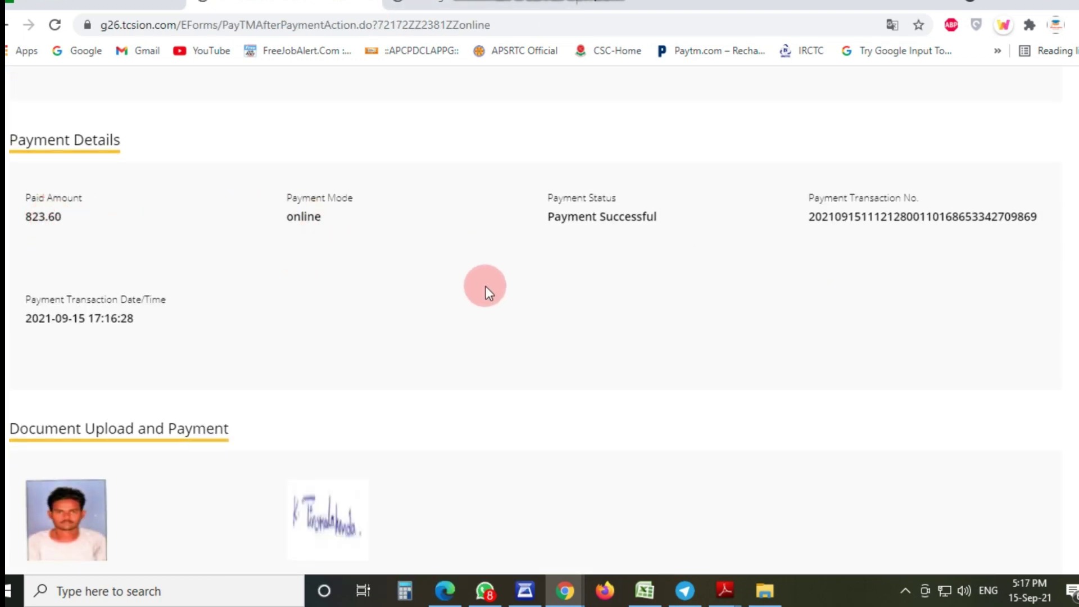
drag(571, 216, 681, 224)
click(718, 276)
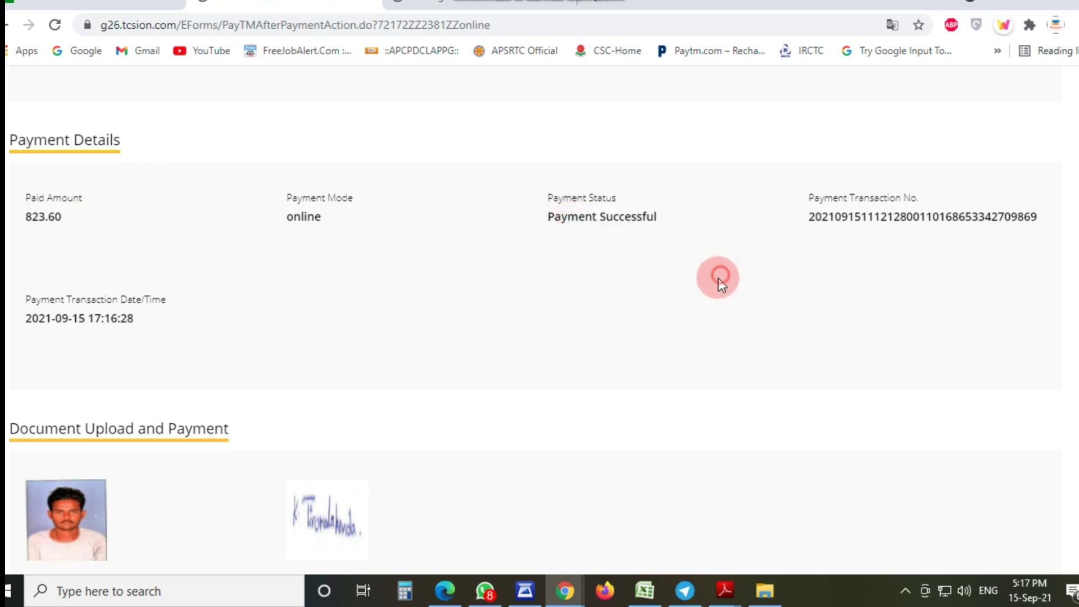
scroll(718, 276, down, 1)
scroll(540, 320, up, 15)
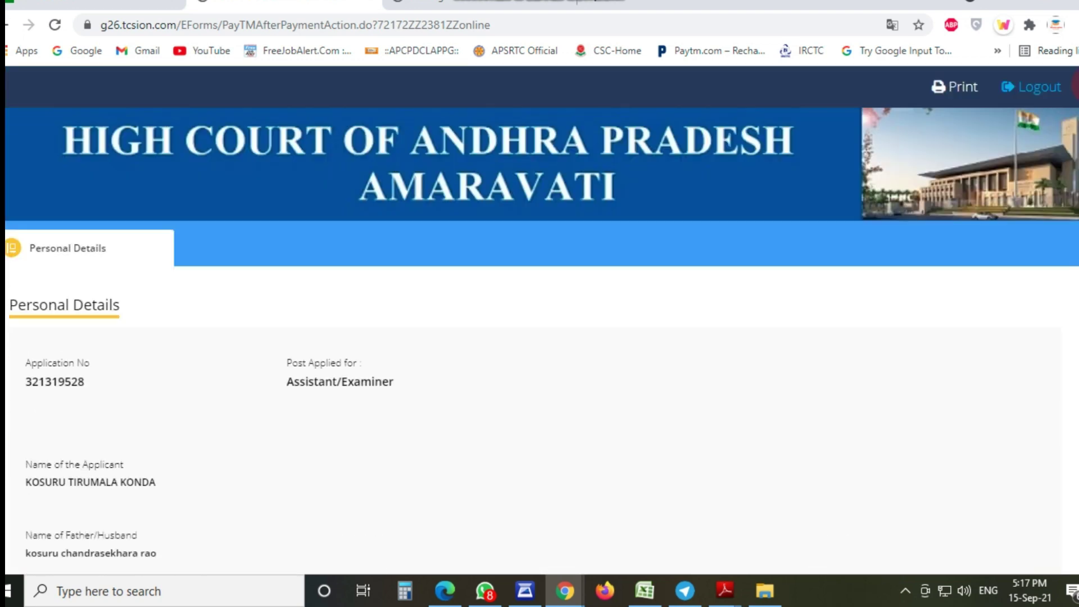
click(955, 90)
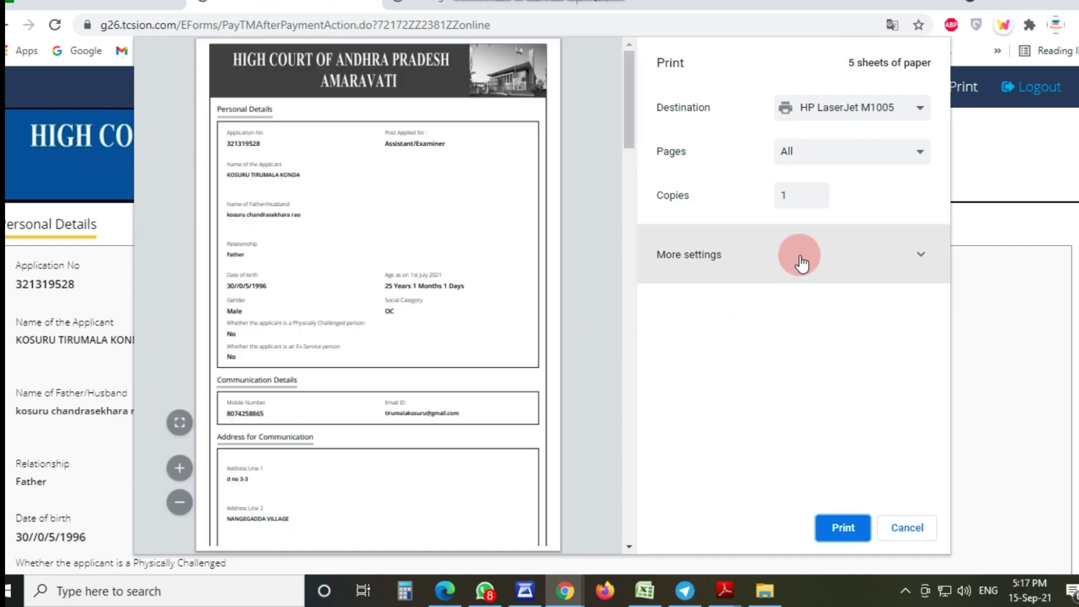
Step: Expand More settings and keep All pages selected, printing all 5 sheets on the HP LaserJet M1005
click(799, 259)
scroll(486, 363, down, 20)
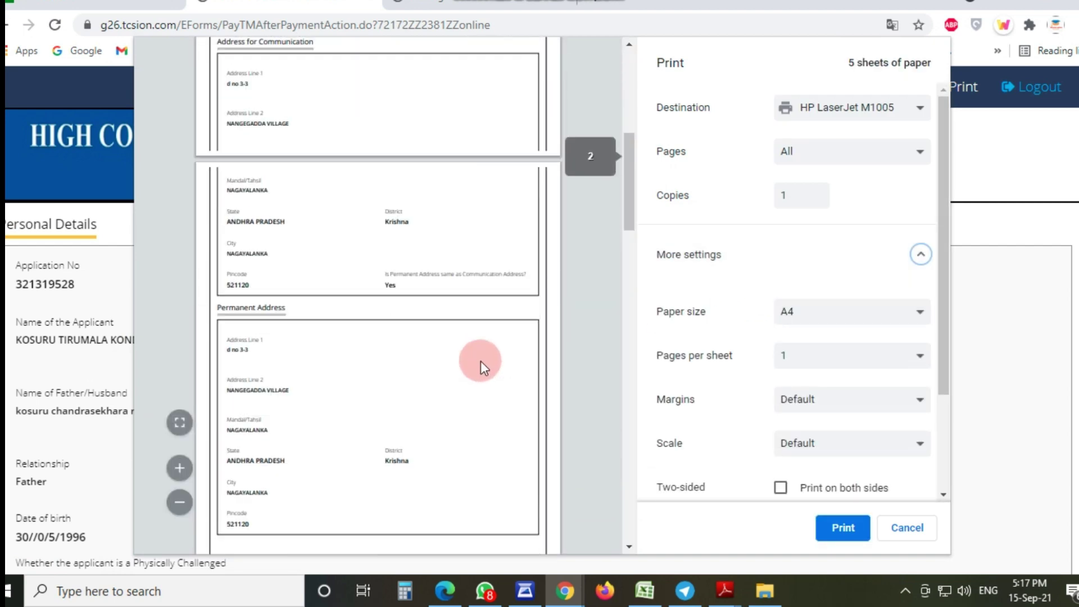
scroll(481, 356, down, 8)
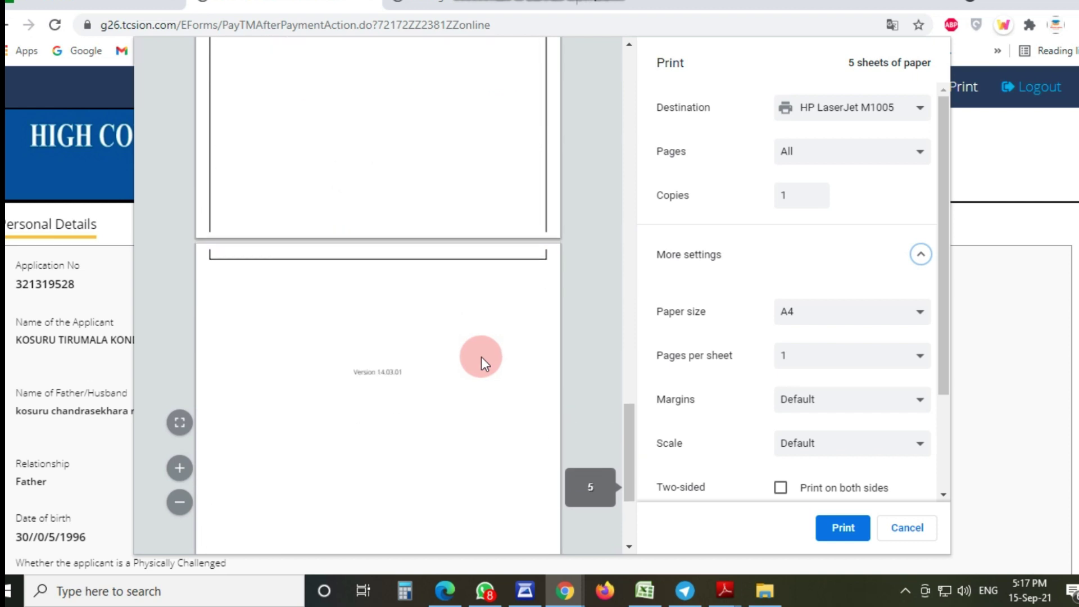
scroll(778, 291, down, 2)
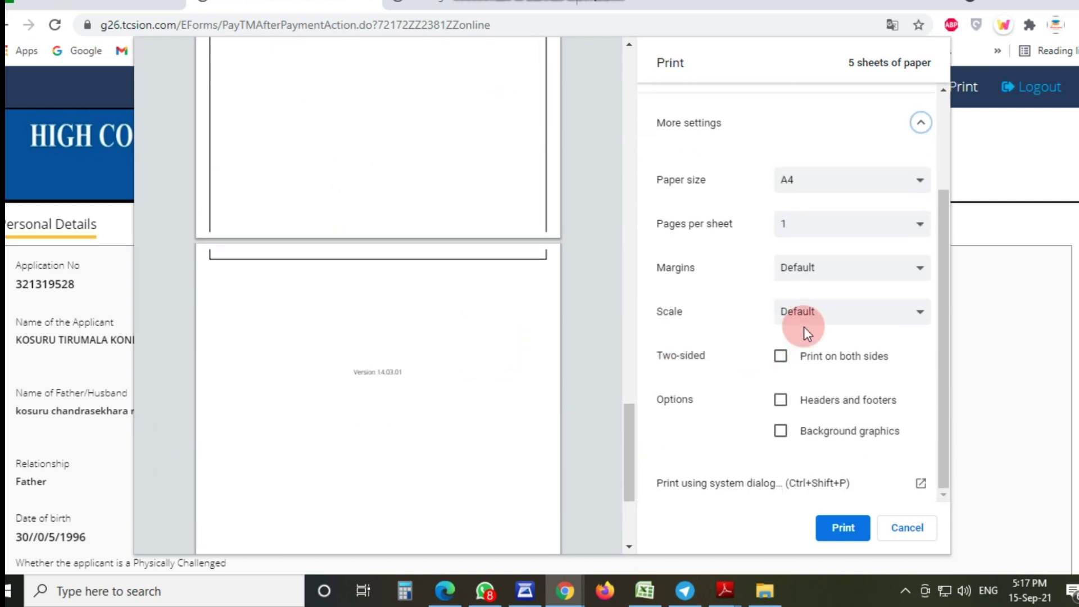
scroll(755, 299, up, 1)
scroll(755, 299, up, 2)
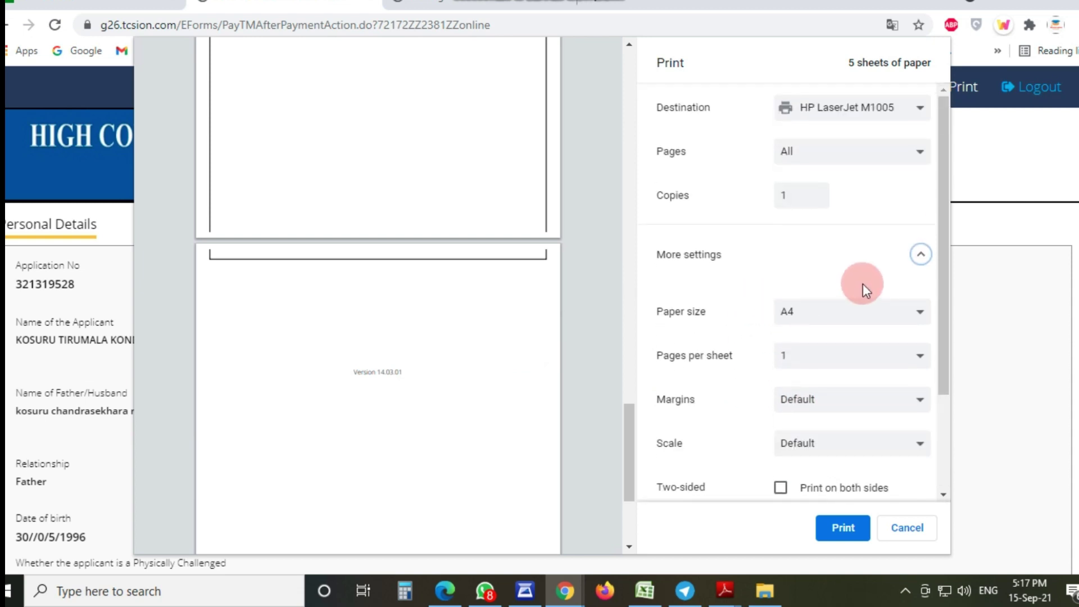
click(826, 157)
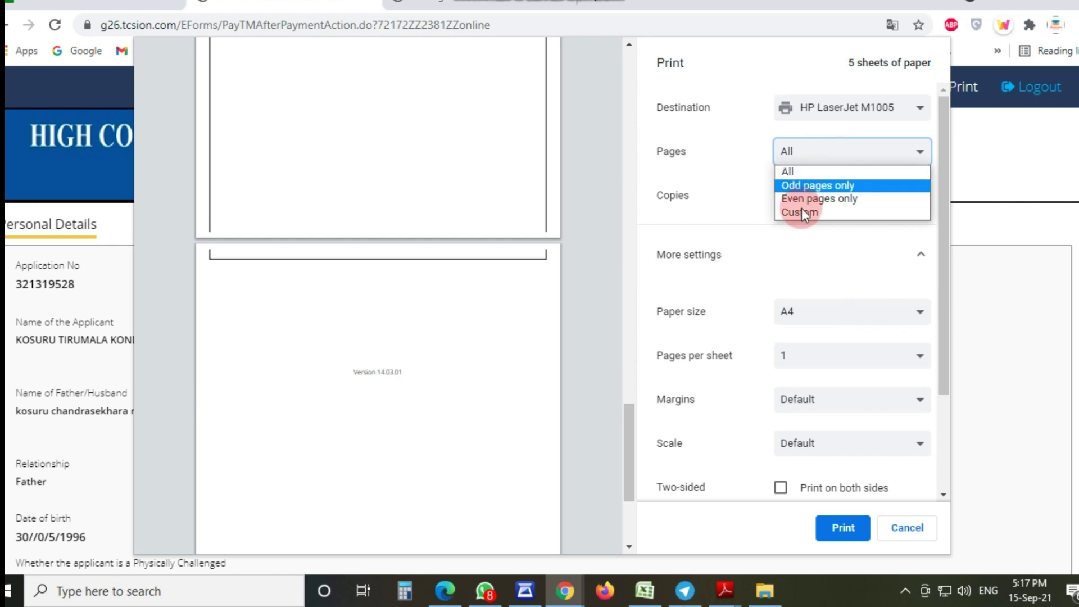
click(484, 326)
scroll(484, 326, down, 3)
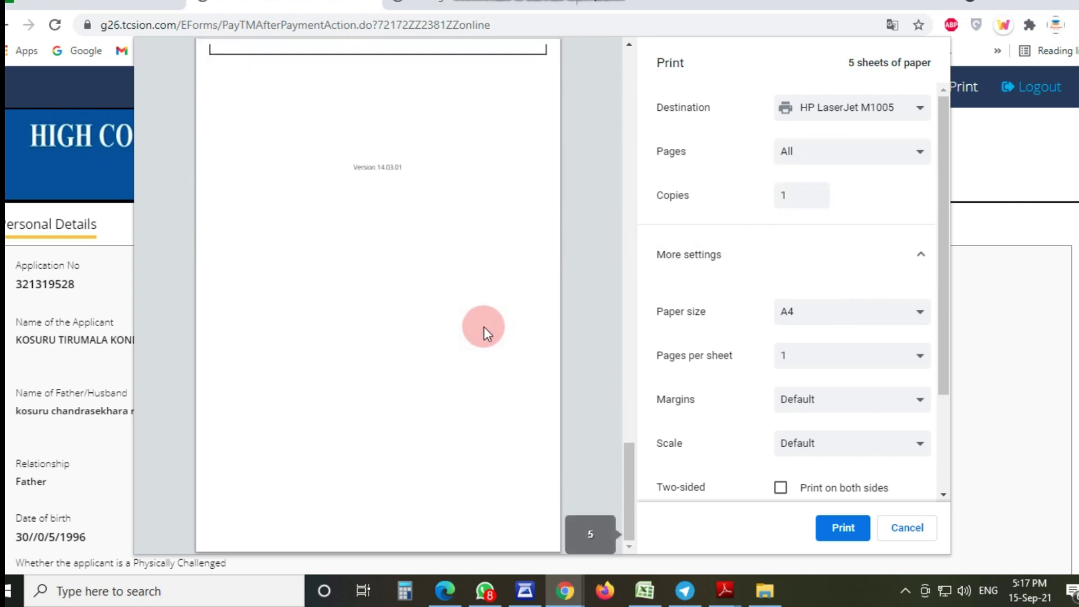
scroll(484, 325, up, 8)
scroll(483, 326, down, 5)
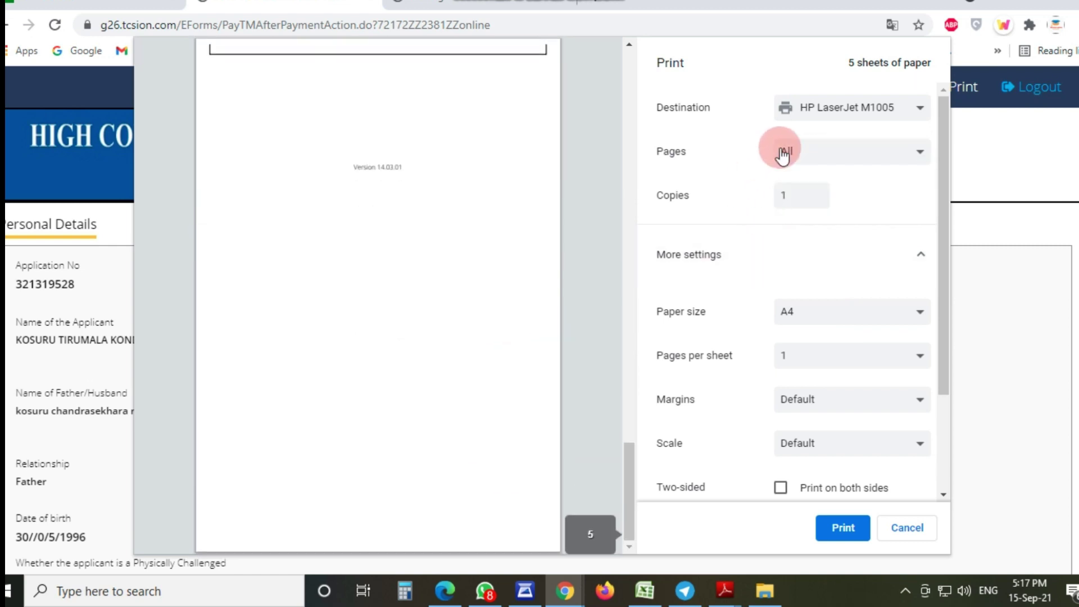